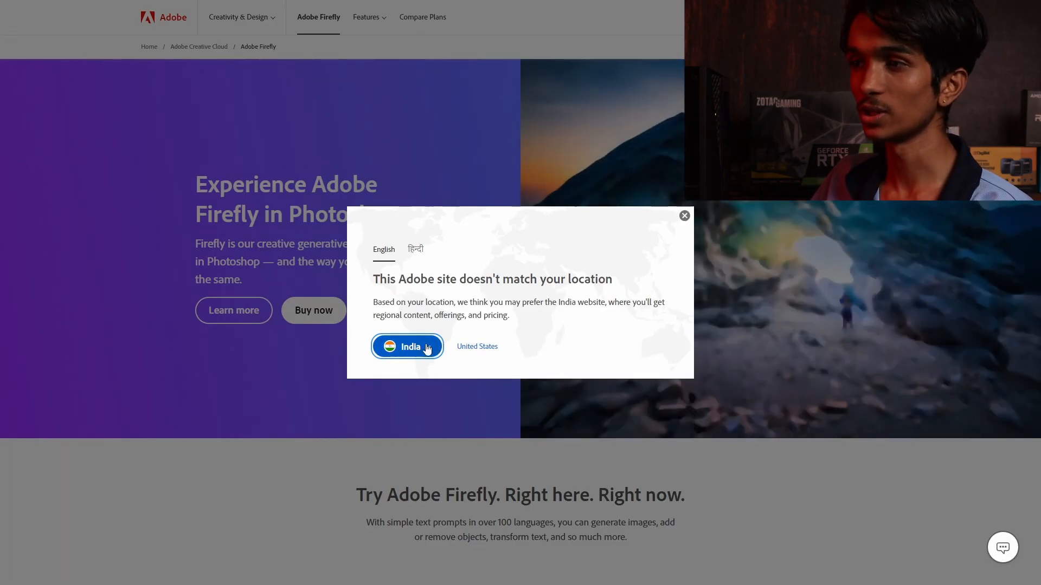
Dismiss the regional site notice and look over the Firefly feature cards, from Generative Fill to Project Stardust.
left_click(685, 216)
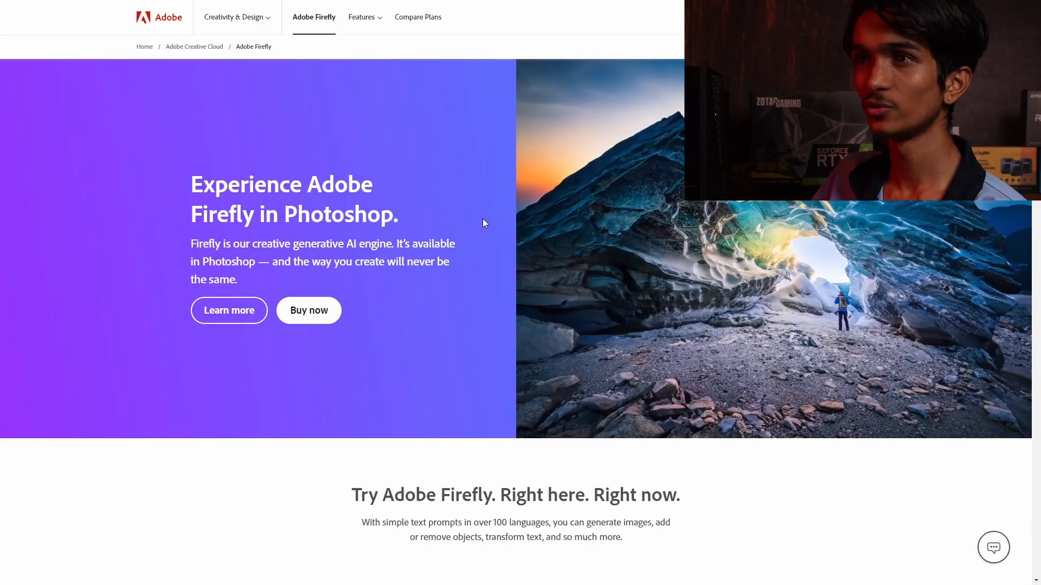
scroll(637, 302, "down", 5)
scroll(637, 299, "down", 3)
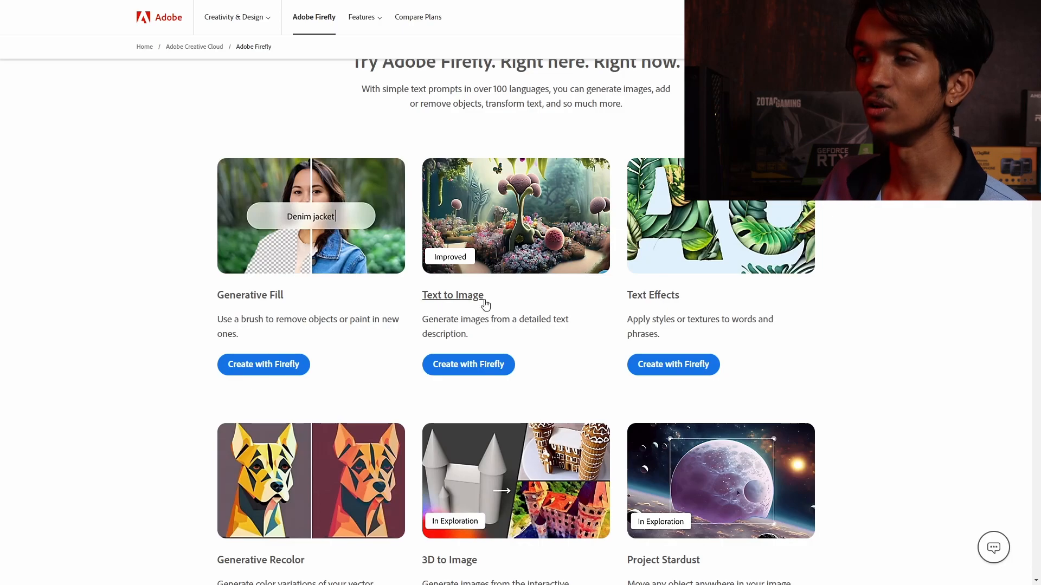
scroll(620, 344, "down", 3)
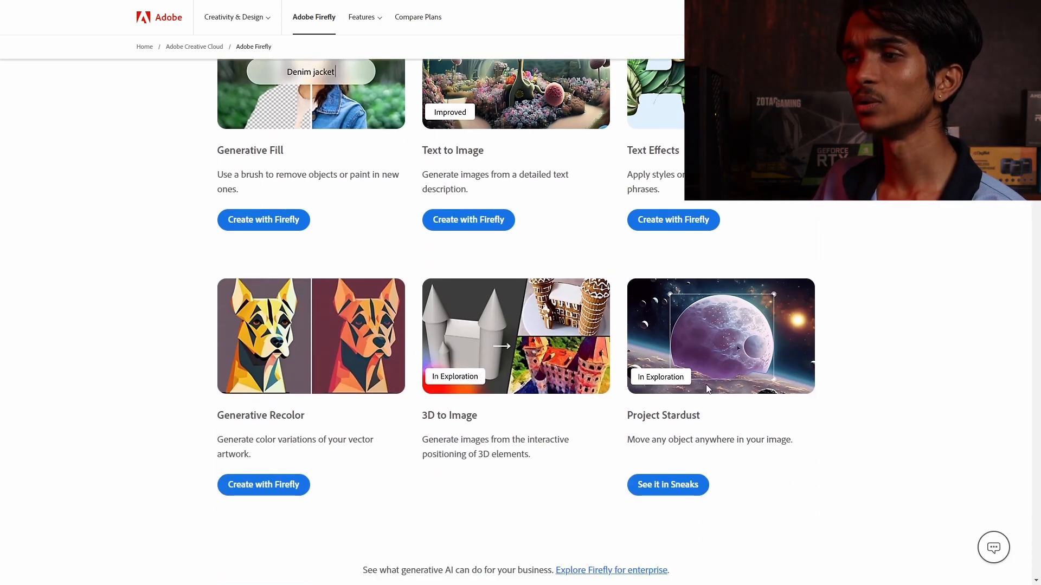
scroll(591, 332, "up", 4)
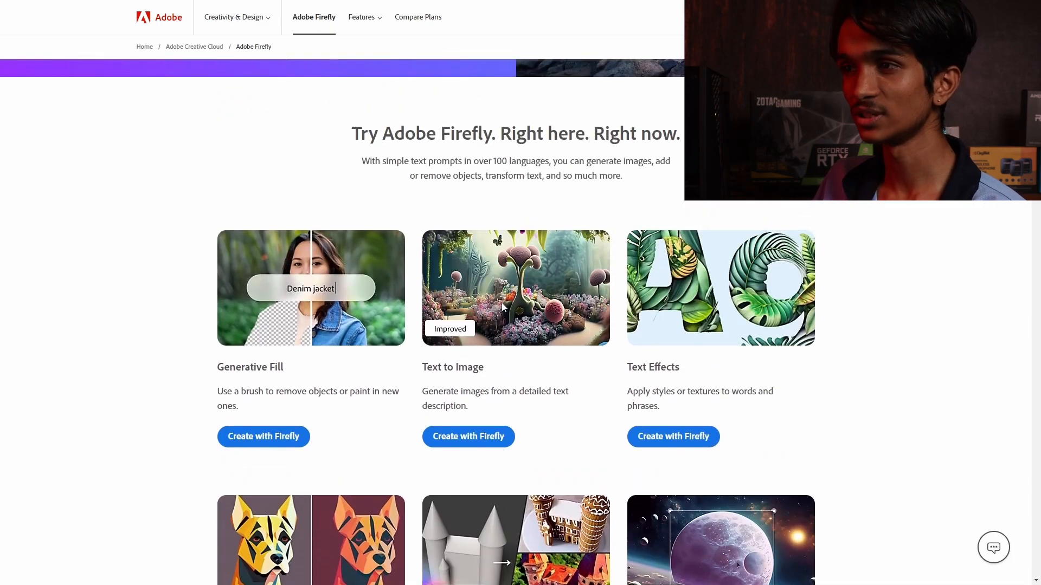
scroll(382, 368, "up", 1)
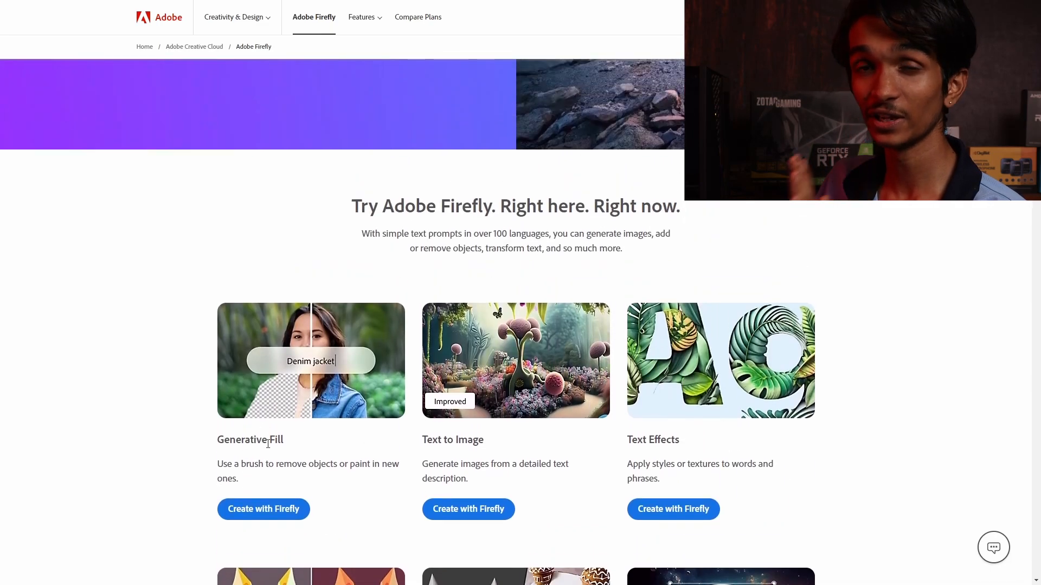
Open Generative Fill with Firefly, sign in, and agree to the generative AI user guidelines.
left_click(279, 507)
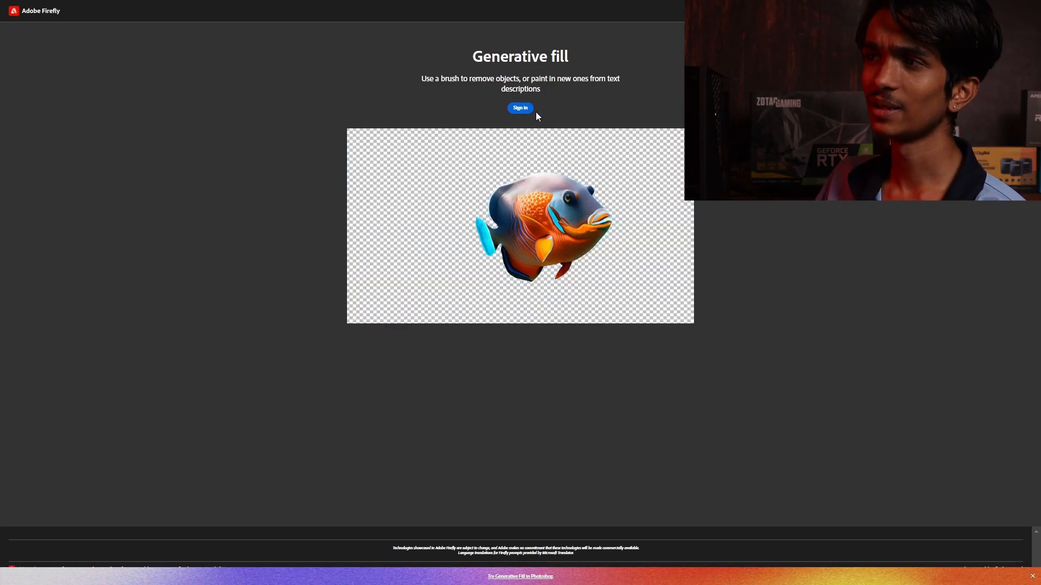
left_click(533, 109)
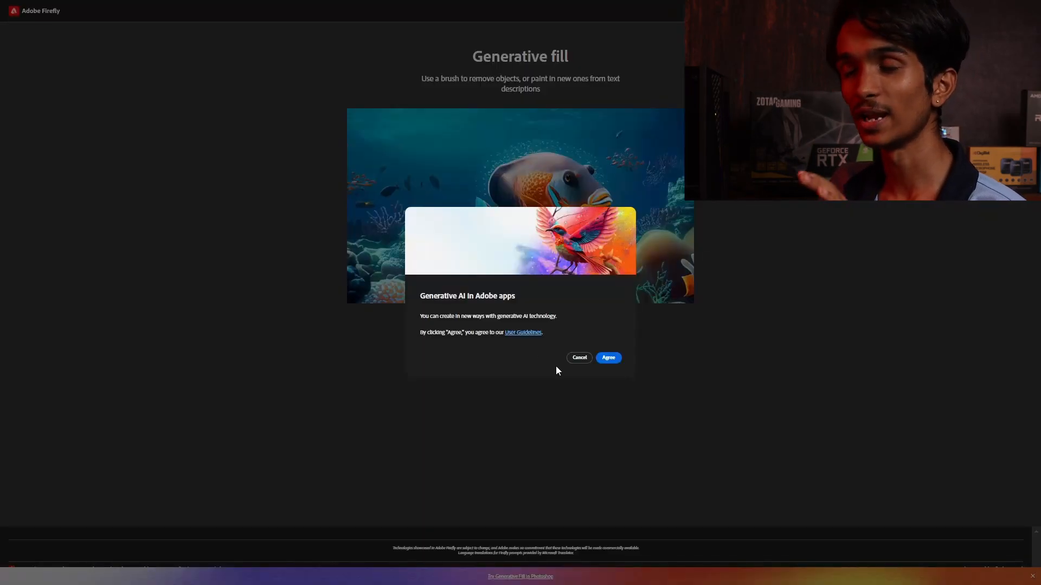
left_click(607, 357)
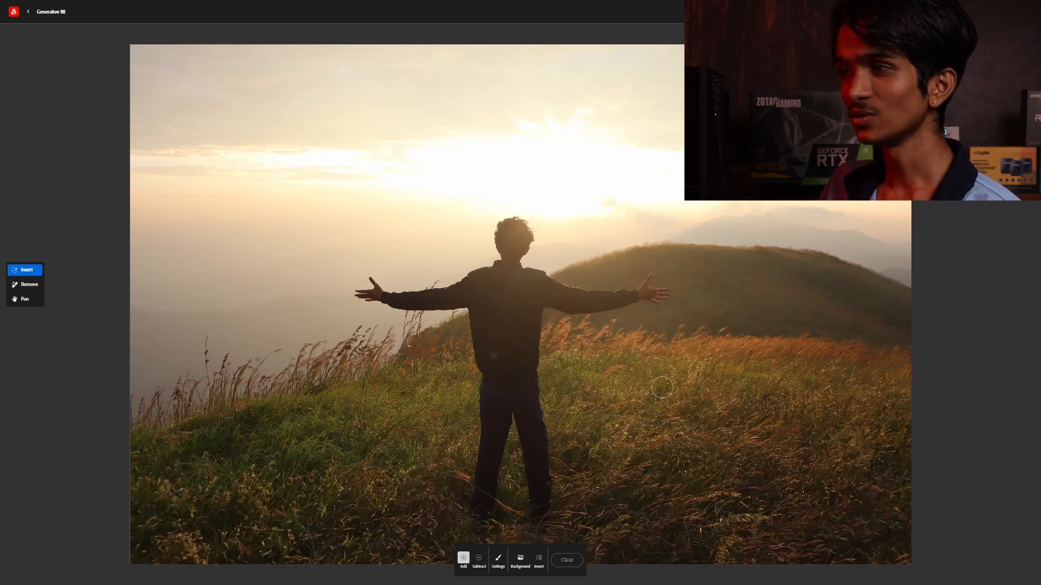
Brush out the grassy lower-right corner of the hillside photo as the area to fill.
scroll(663, 386, "down", 5)
scroll(704, 341, "up", 6)
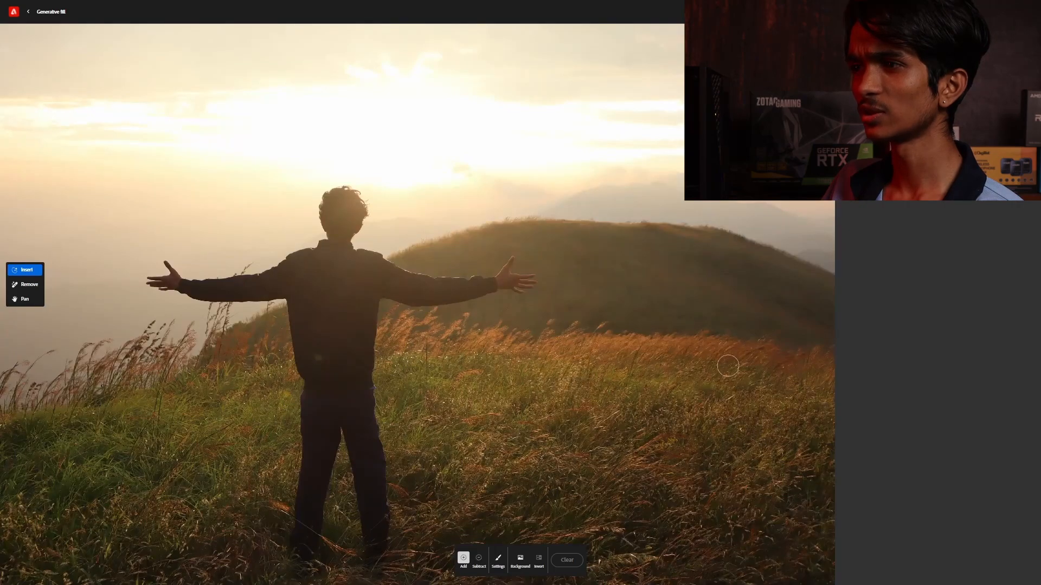
scroll(600, 339, "down", 5)
scroll(704, 353, "up", 4)
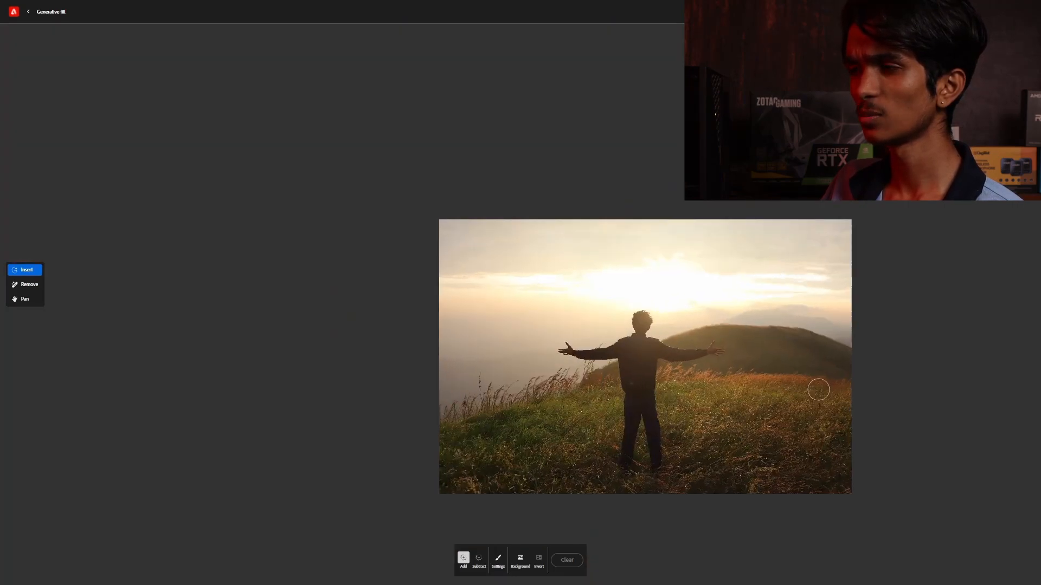
scroll(811, 388, "up", 3)
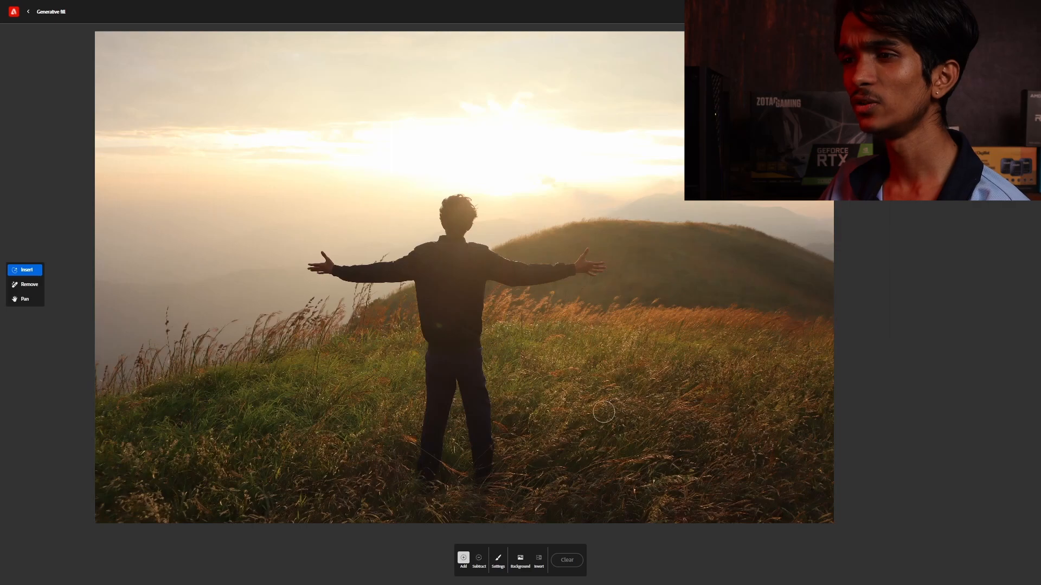
mouse_move(541, 508)
left_mouse_down()
mouse_move(691, 437)
mouse_move(578, 431)
mouse_move(695, 483)
mouse_move(661, 426)
mouse_move(748, 394)
mouse_move(758, 379)
mouse_move(689, 405)
mouse_move(642, 452)
mouse_move(595, 460)
mouse_move(618, 450)
mouse_move(601, 443)
mouse_move(595, 470)
mouse_move(641, 483)
mouse_move(650, 468)
mouse_move(562, 483)
mouse_move(709, 463)
mouse_move(775, 514)
mouse_move(837, 525)
mouse_move(769, 456)
mouse_move(793, 440)
mouse_move(738, 438)
mouse_move(755, 462)
left_mouse_up()
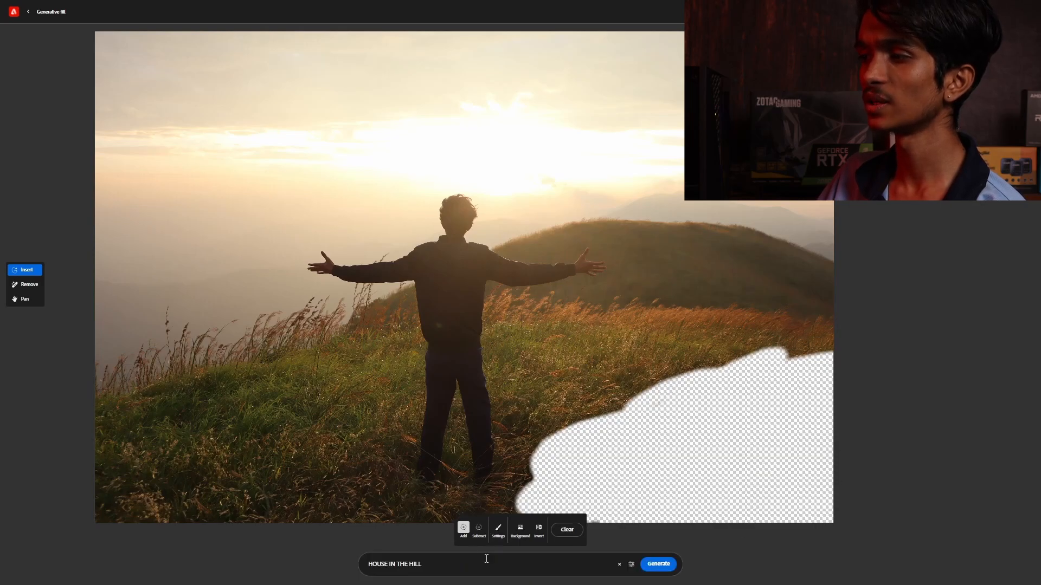
Replace the prompt with "ROCK AND GRASS" and generate the fill for the brushed area.
triple_click(402, 558)
key("BackSpace")
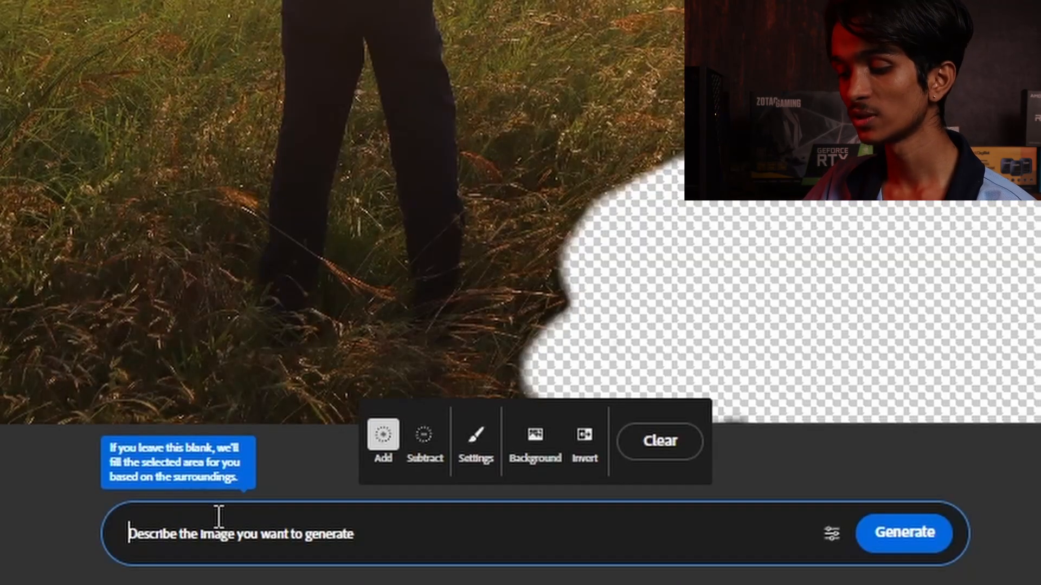
type("ROCK AND GRASS")
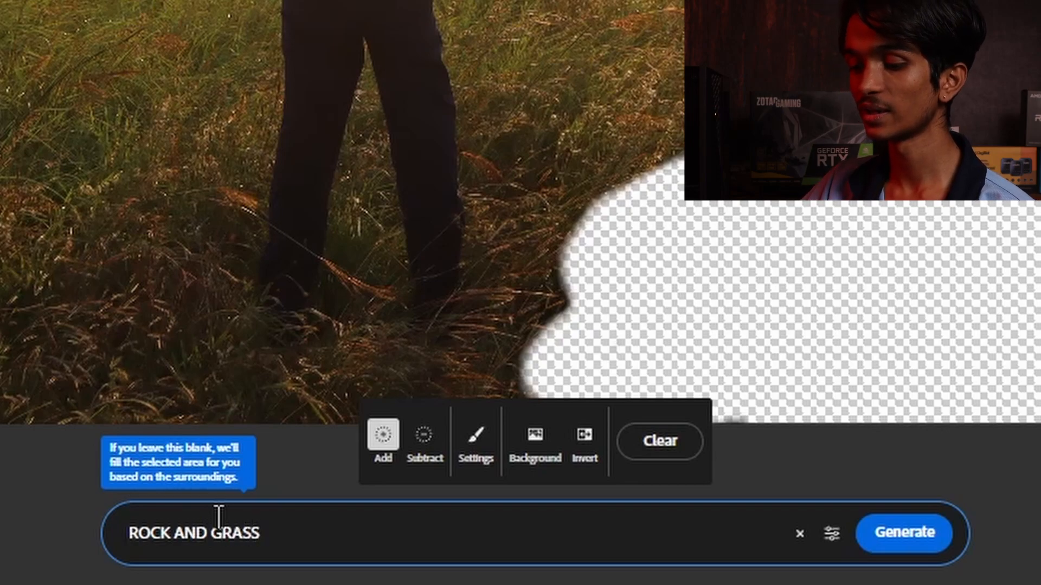
left_click(927, 536)
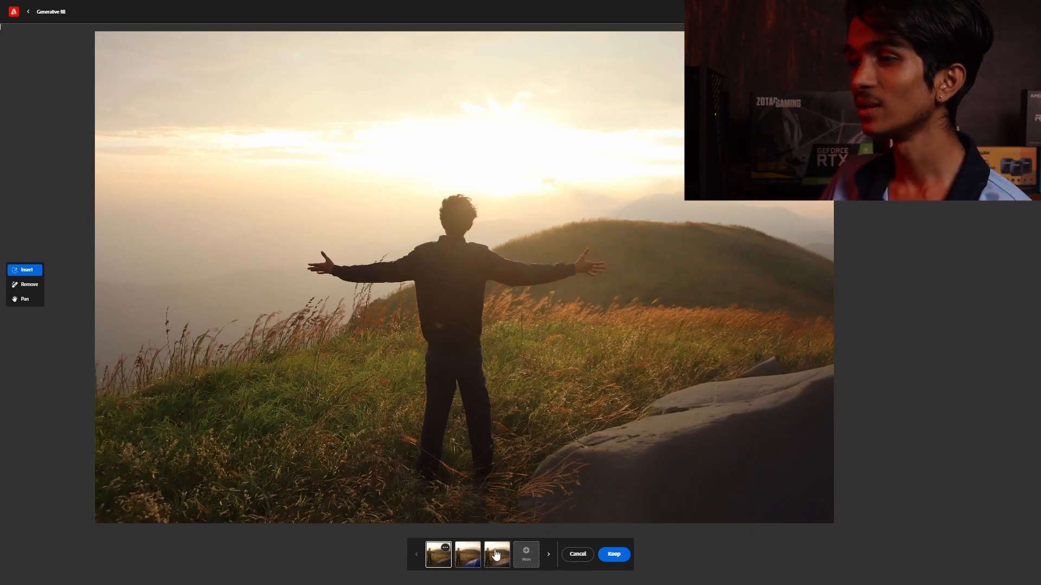
Compare the three generated rock and grass variations on the photo.
left_click(460, 551)
left_click(496, 556)
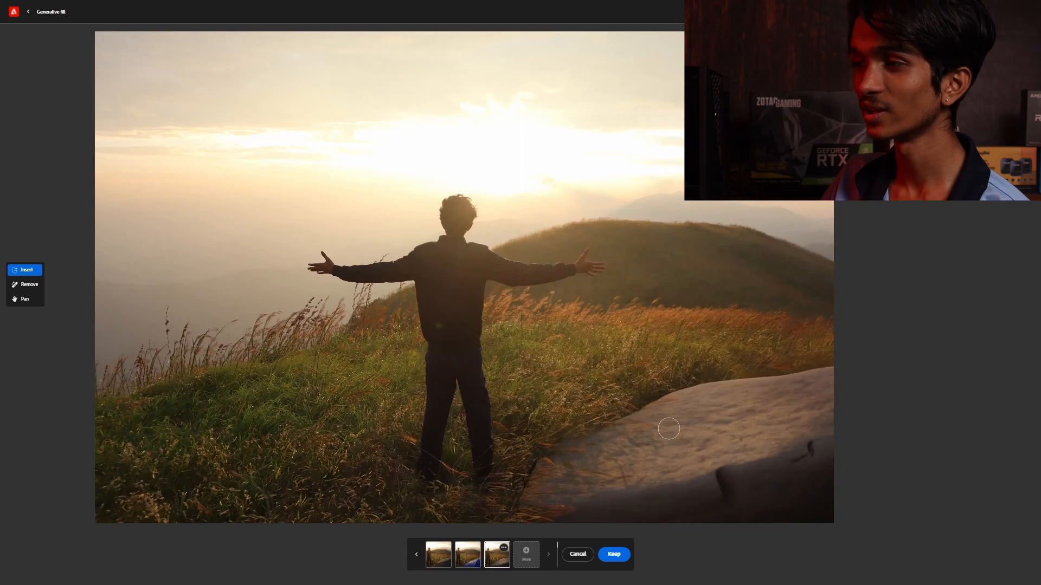
left_click(436, 557)
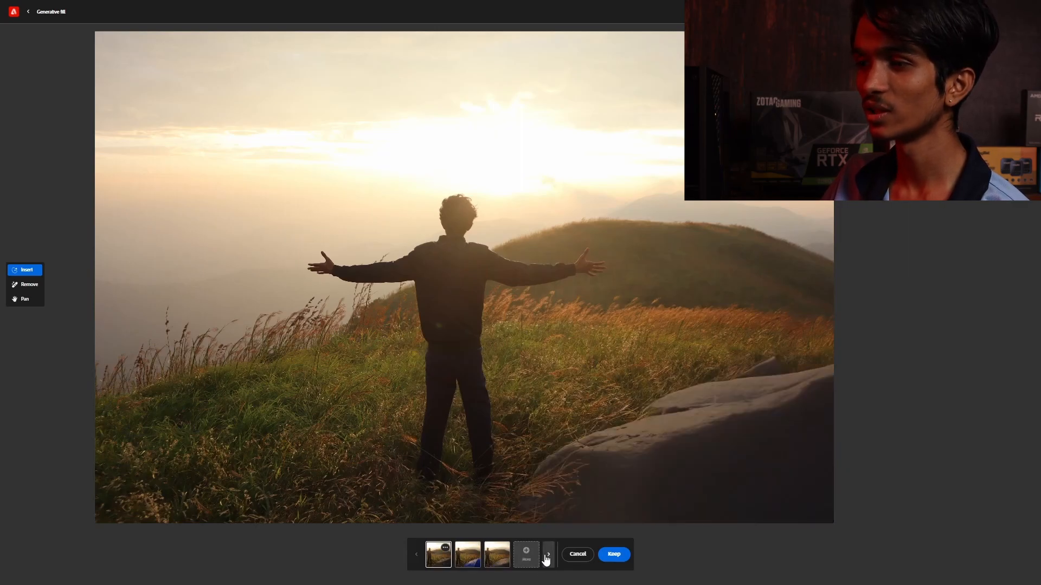
left_click(494, 559)
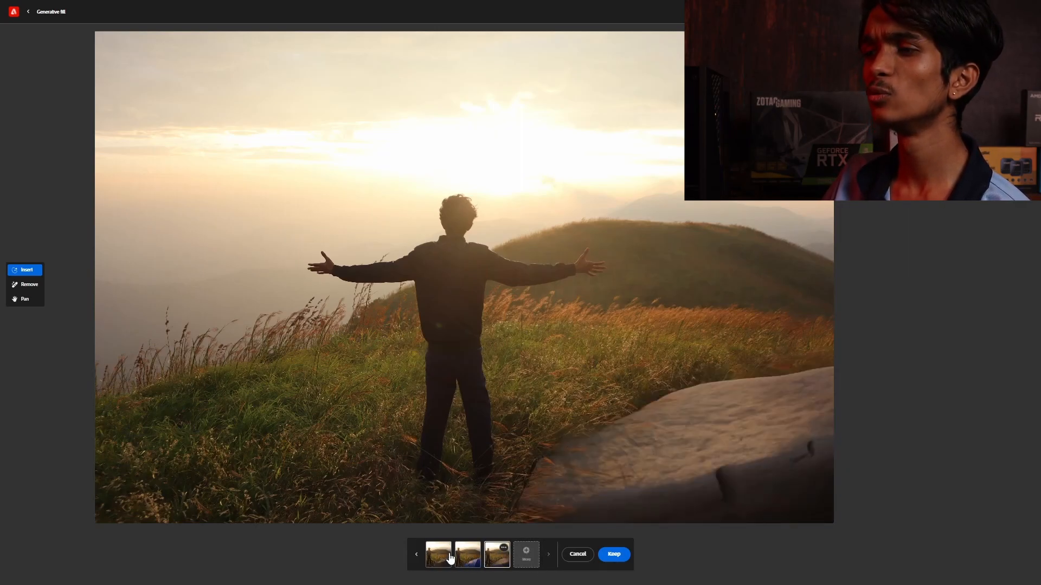
left_click(442, 557)
left_click(468, 559)
left_click(502, 560)
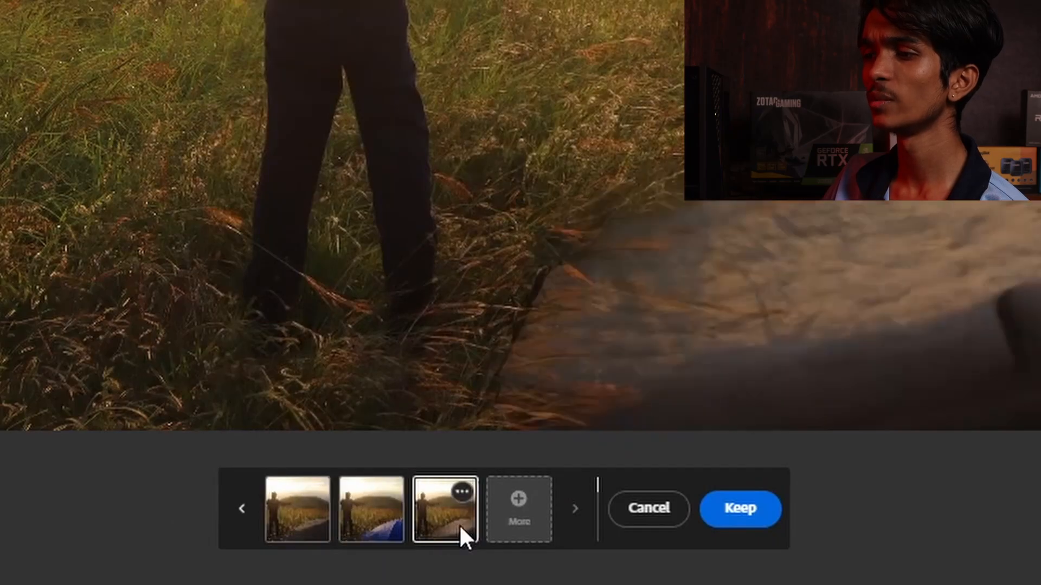
Generate more rock variations and keep the one with the large, flat, rough-textured rock slab.
left_click(519, 508)
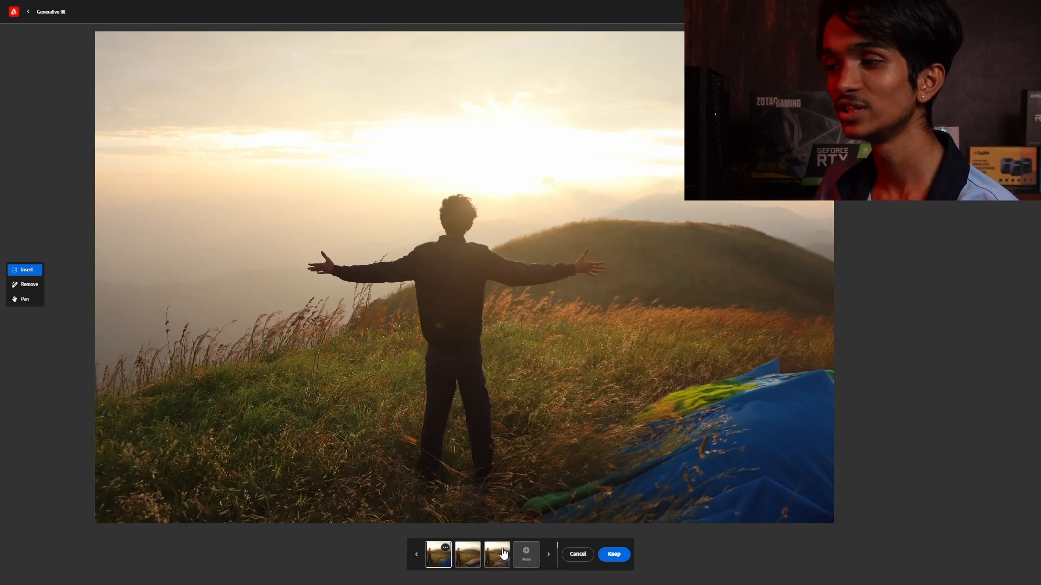
left_click(501, 554)
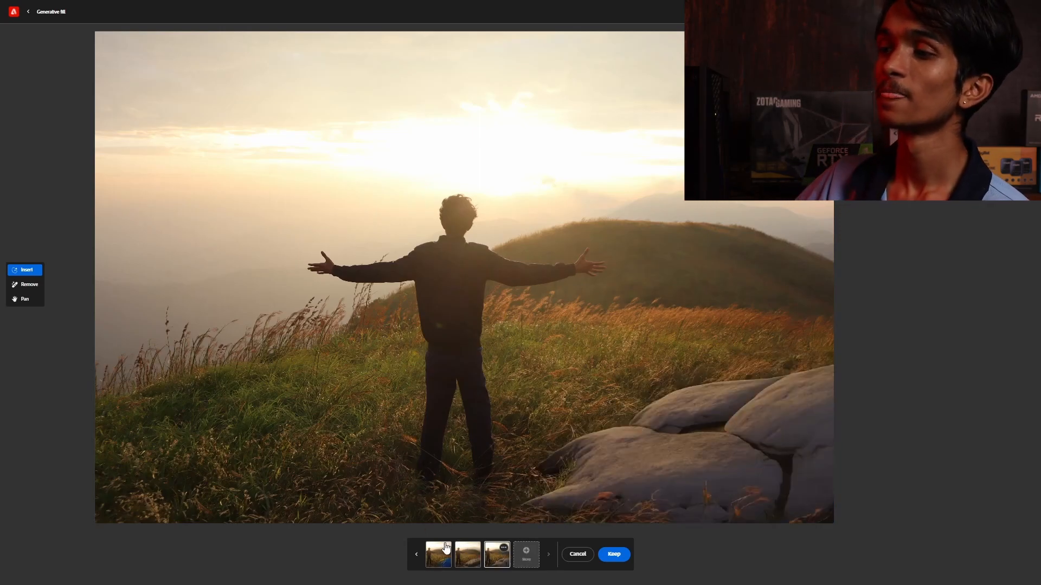
left_click(464, 553)
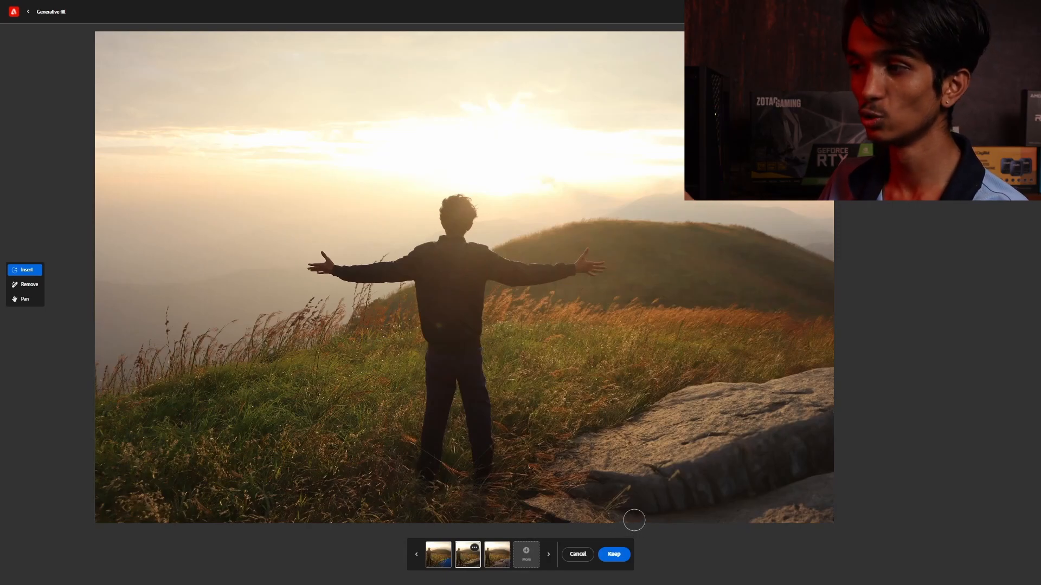
left_click(614, 554)
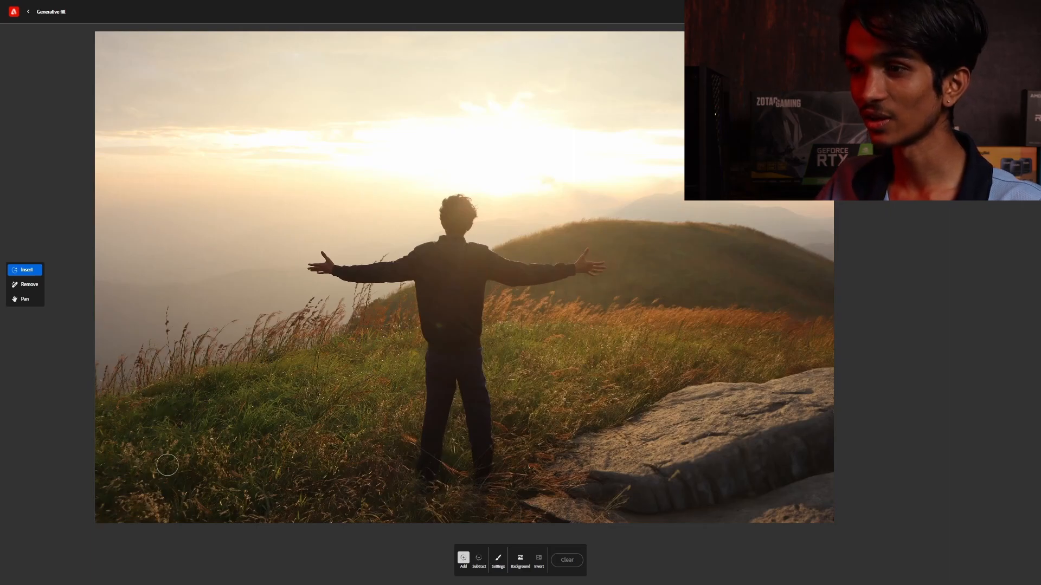
Brush out the lower-left grass area and generate a fill there with a "GRASS AND FLOWER" prompt.
mouse_move(135, 420)
left_mouse_down()
mouse_move(107, 451)
mouse_move(116, 422)
mouse_move(67, 409)
mouse_move(82, 445)
mouse_move(154, 364)
mouse_move(165, 365)
mouse_move(201, 400)
mouse_move(288, 397)
mouse_move(182, 426)
mouse_move(327, 438)
mouse_move(306, 434)
mouse_move(318, 458)
mouse_move(314, 385)
mouse_move(291, 415)
mouse_move(235, 420)
mouse_move(372, 372)
mouse_move(280, 516)
mouse_move(303, 512)
mouse_move(143, 510)
mouse_move(177, 521)
mouse_move(281, 517)
left_mouse_up()
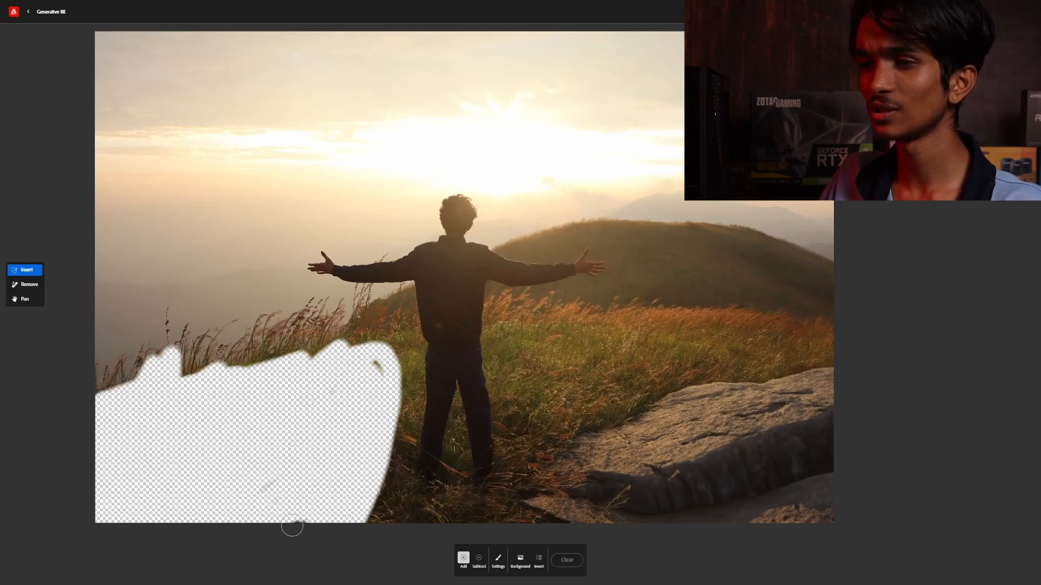
left_click(532, 567)
type("G")
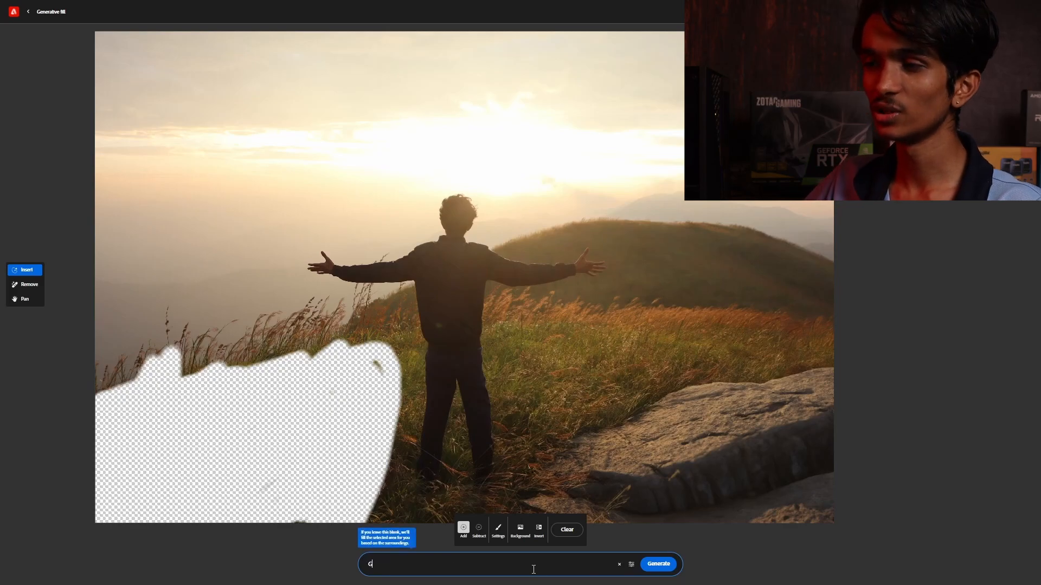
type("RASS AND FLOWER P")
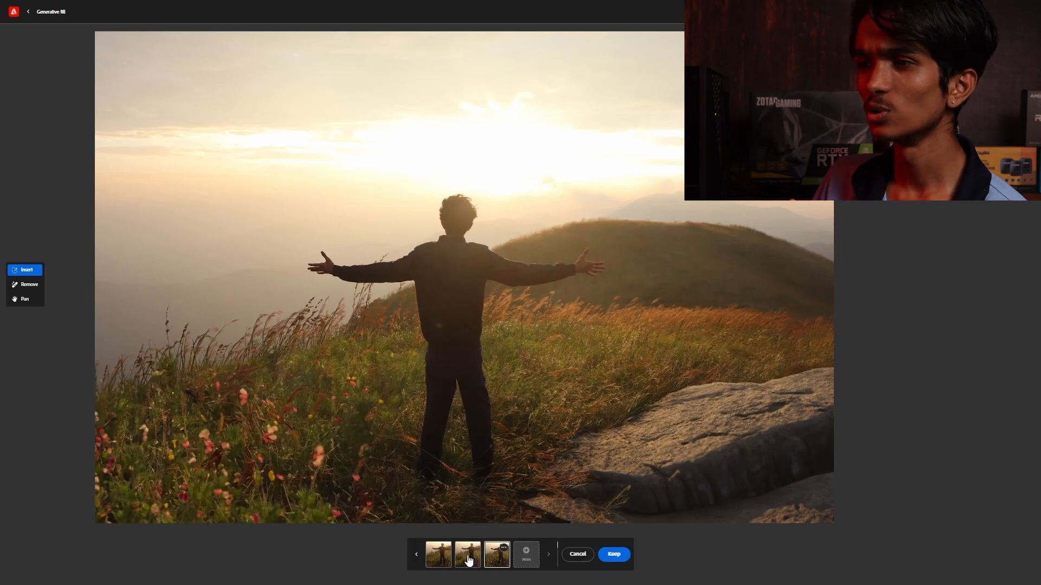
Compare the flower variations and keep the one with yellow flowers in the grass.
left_click(469, 558)
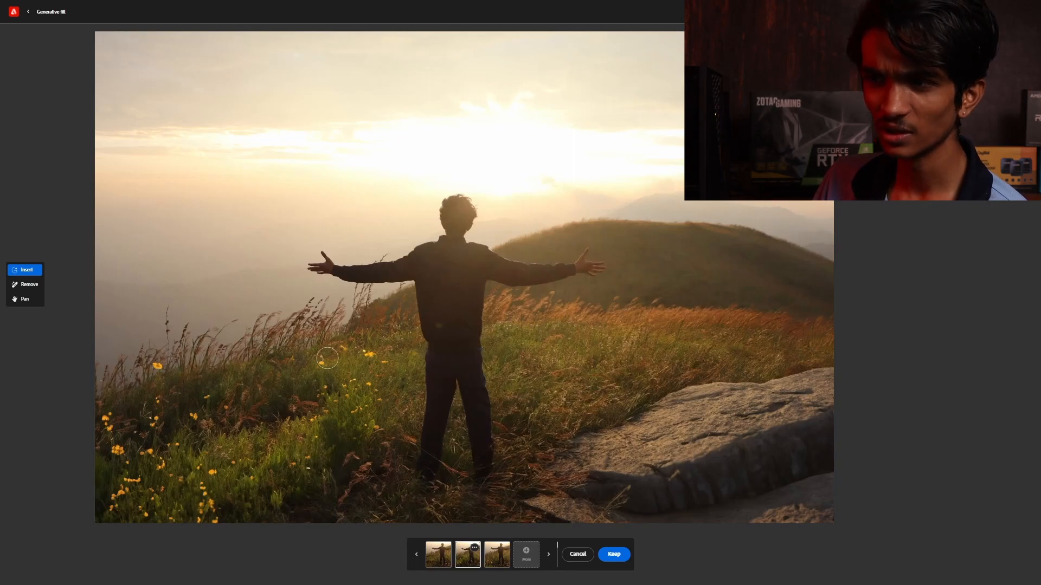
left_click(489, 558)
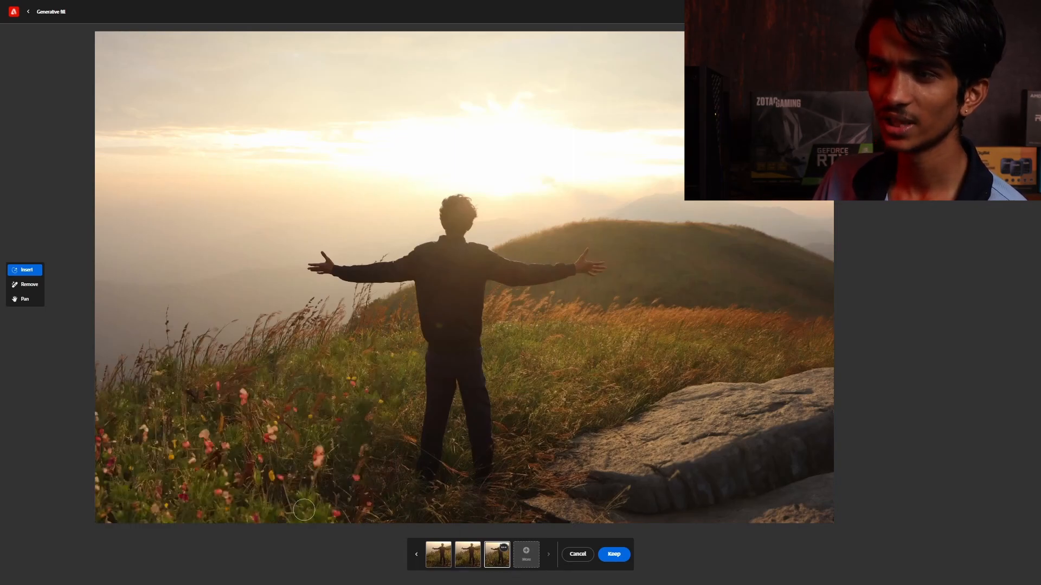
left_click(465, 560)
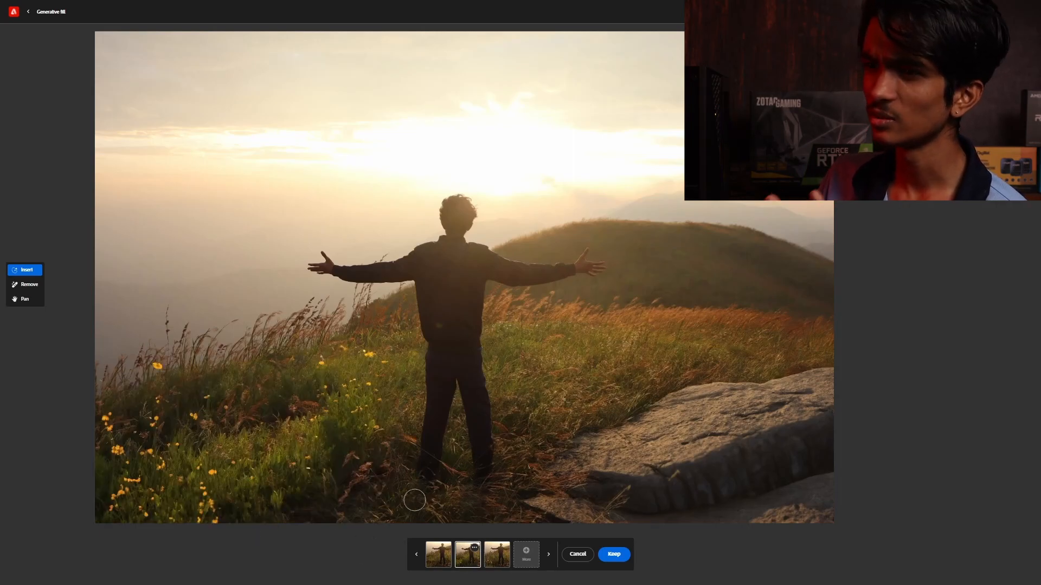
scroll(368, 355, "up", 5)
scroll(394, 346, "down", 5)
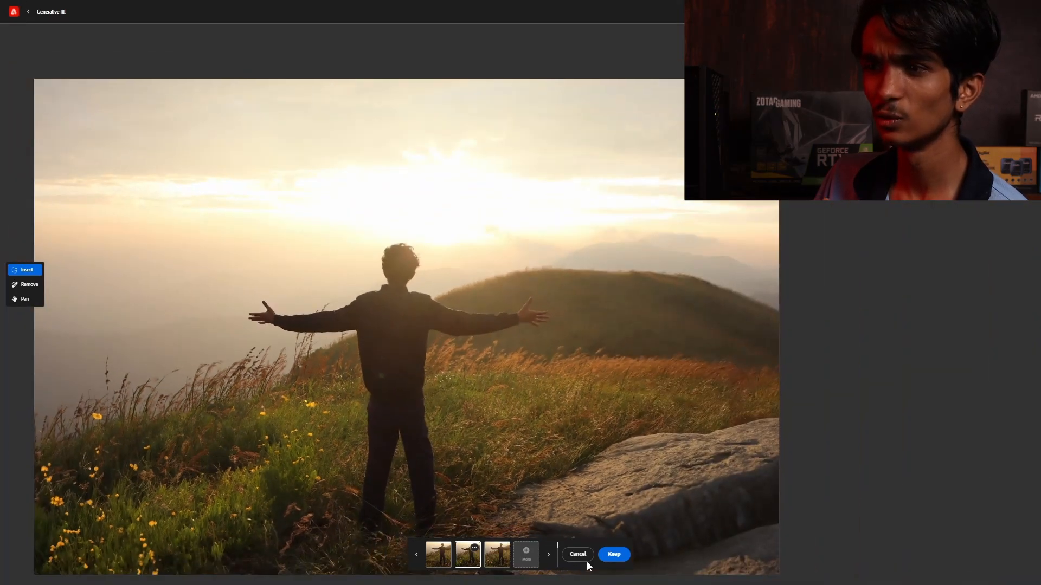
left_click(614, 554)
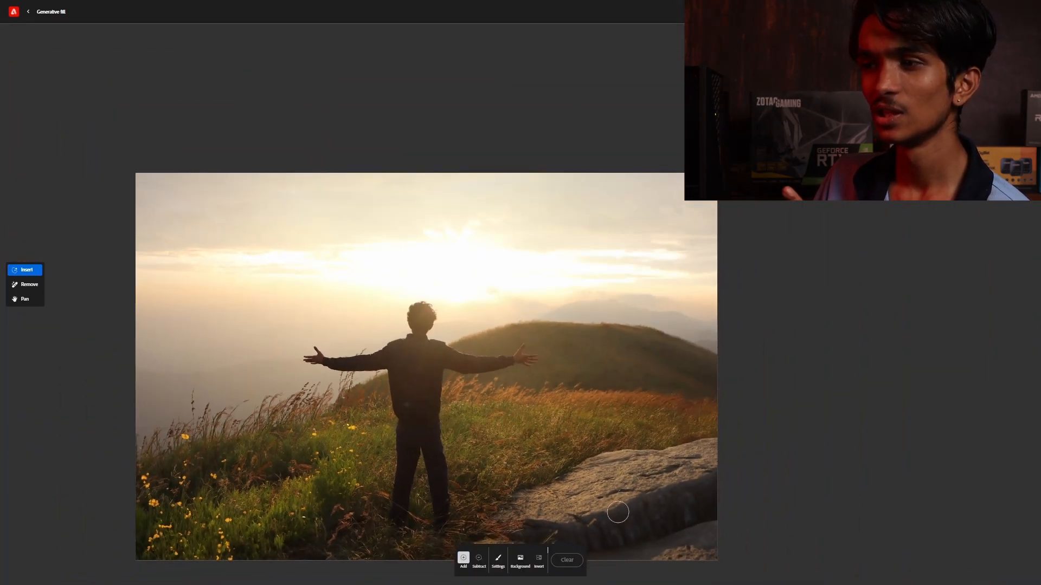
Brush out a small area on the crest of the distant hill and generate a home there.
scroll(616, 513, "up", 5)
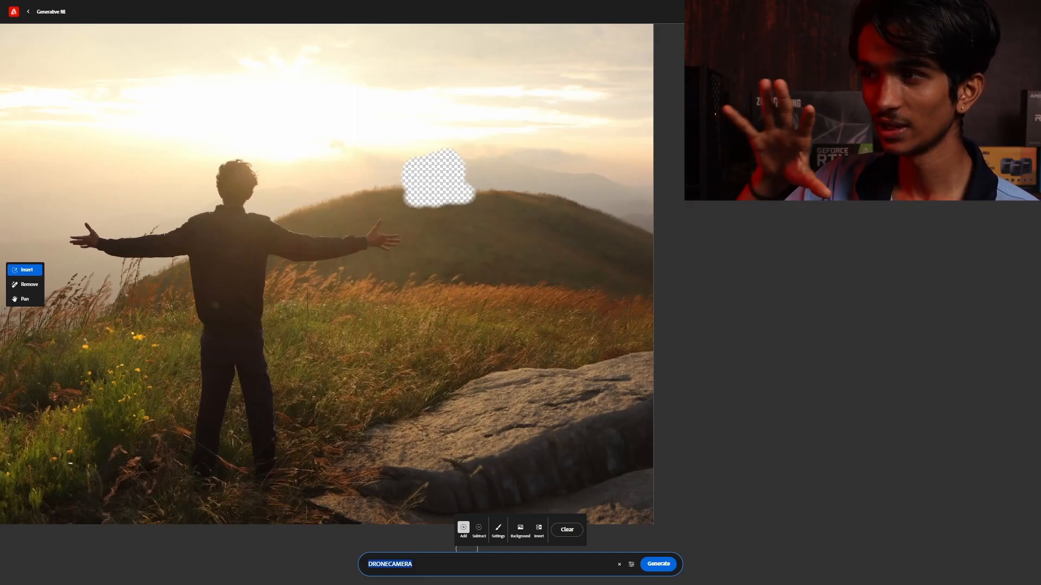
key("BackSpace")
type("HOME")
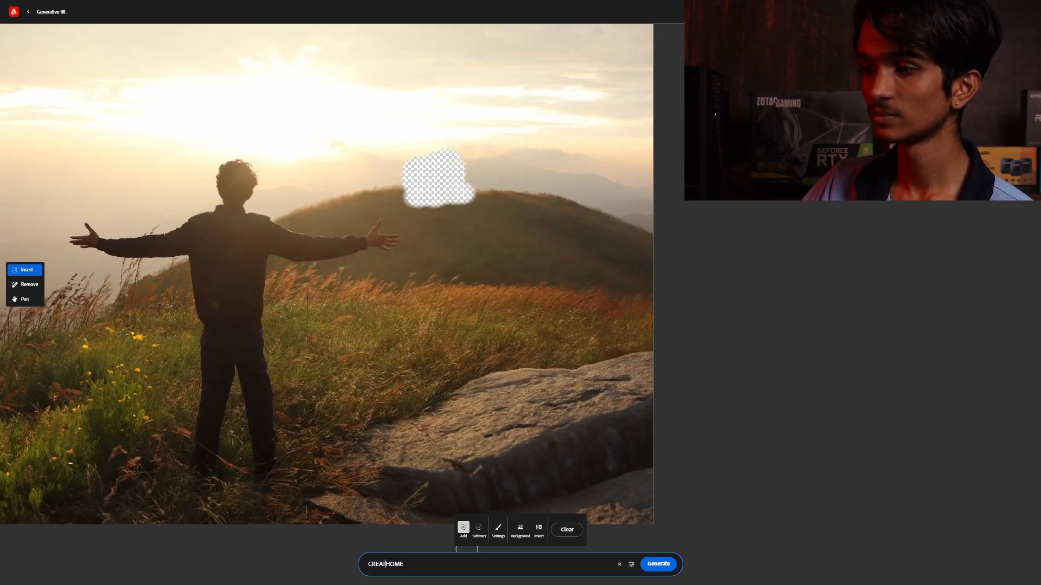
key("Return")
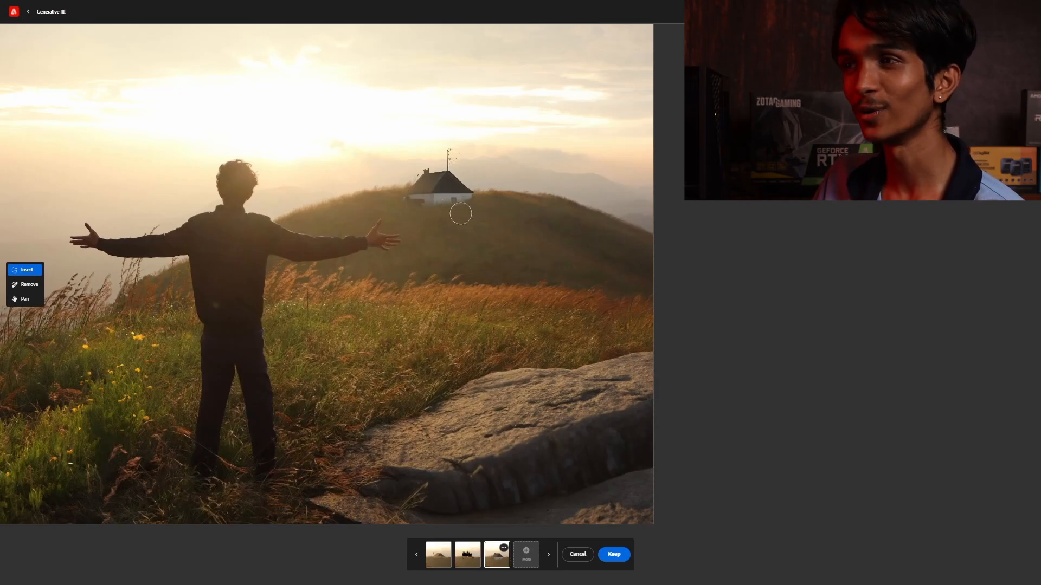
Compare the home variations, generate more, and keep the small white house with a gabled roof.
left_click(473, 557)
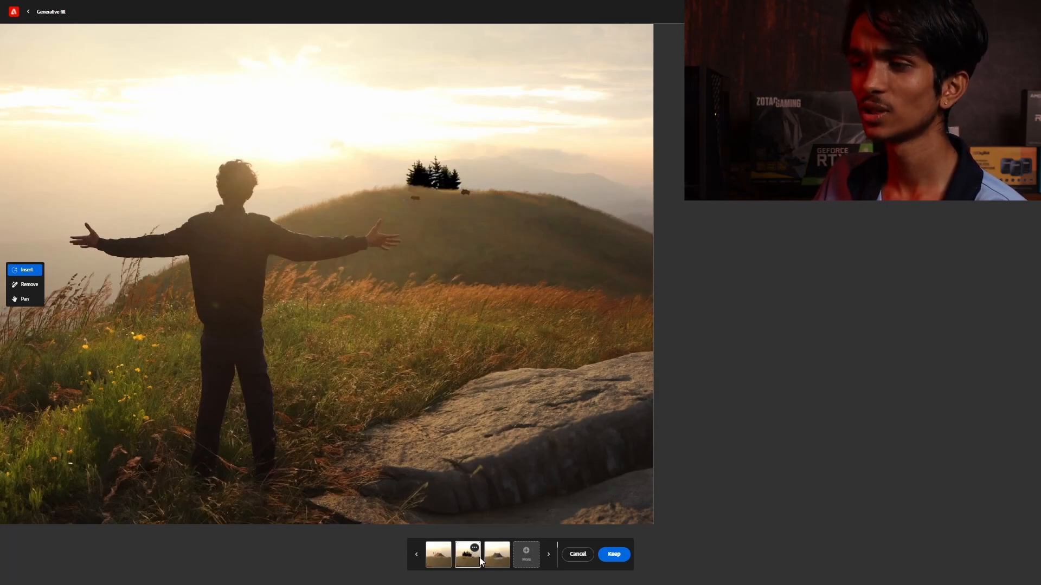
left_click(445, 557)
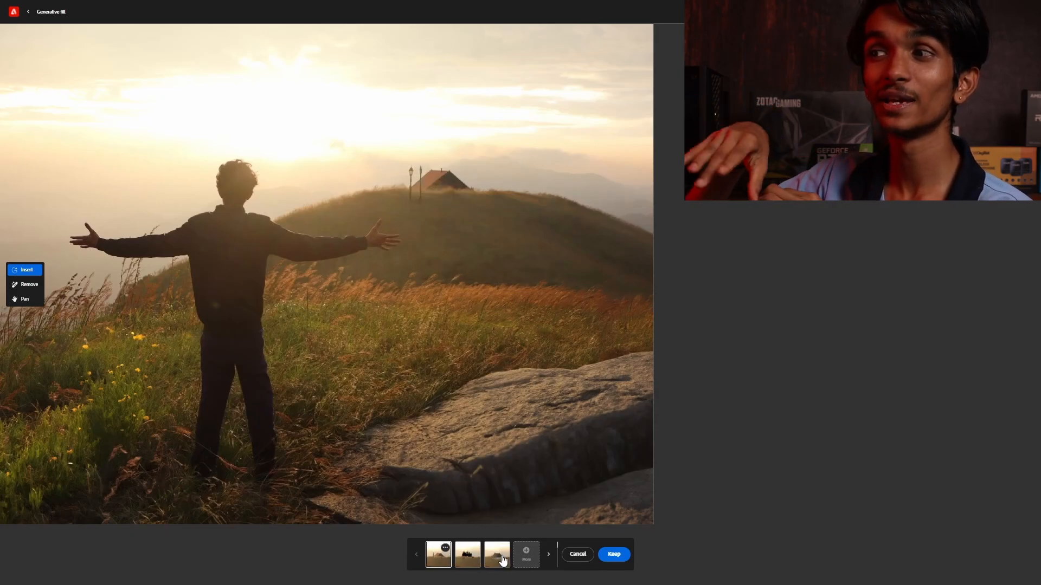
left_click(523, 553)
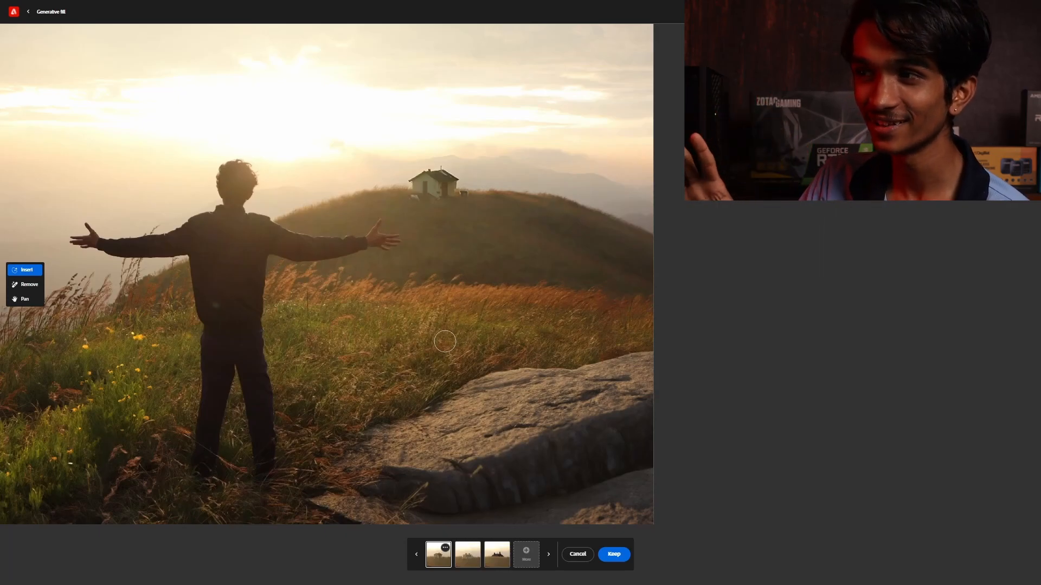
left_click(614, 554)
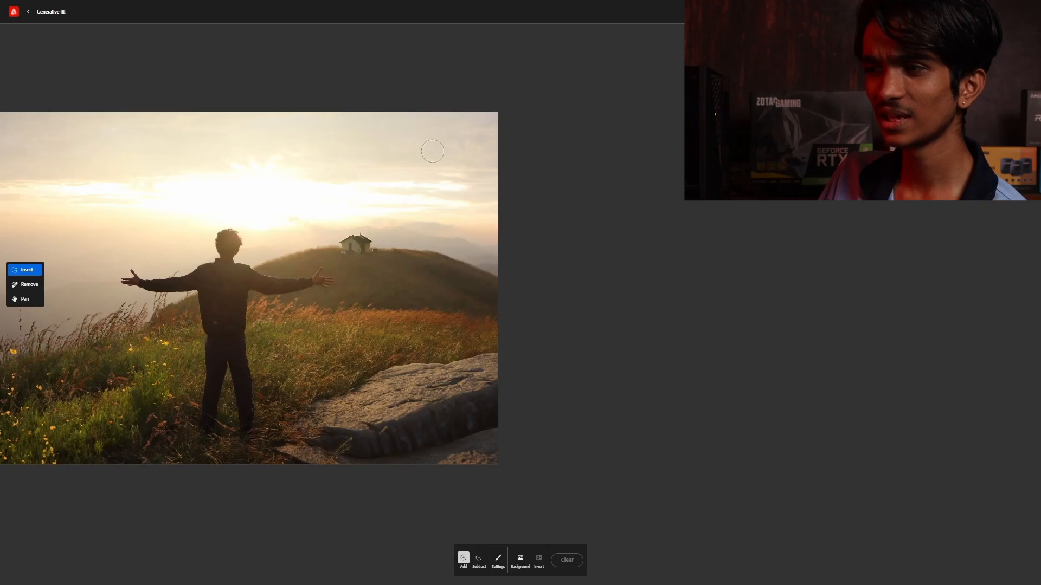
Brush out the upper sky across the full width of the photo and generate a new fill there.
mouse_move(358, 139)
left_mouse_down()
mouse_move(11, 128)
mouse_move(88, 153)
mouse_move(365, 172)
mouse_move(503, 162)
mouse_move(325, 185)
mouse_move(211, 171)
mouse_move(271, 187)
mouse_move(33, 201)
mouse_move(405, 204)
left_mouse_up()
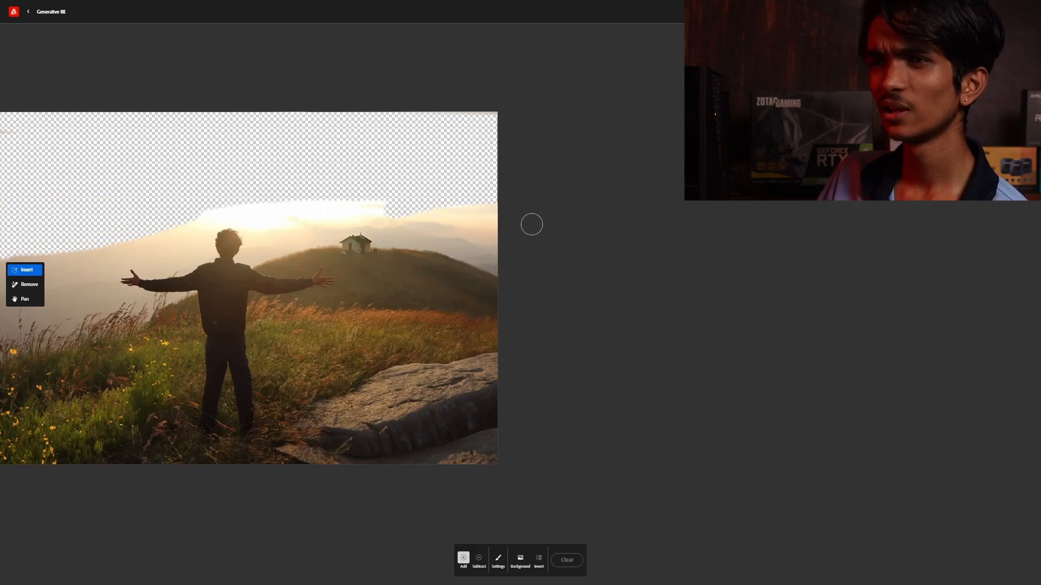
left_click(550, 569)
key("Return")
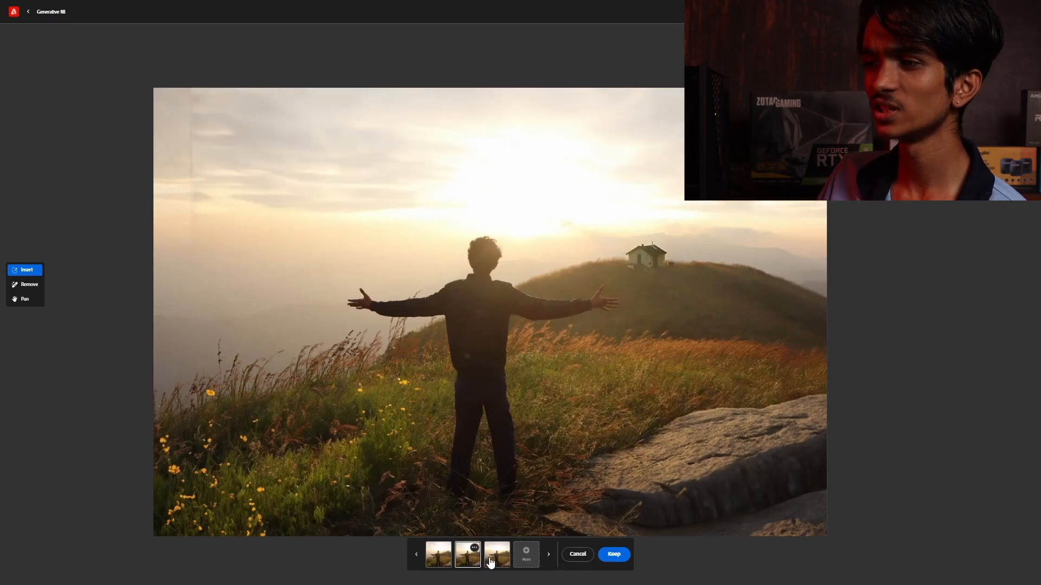
Compare the three sky variations and keep the third one, with thin bright cloud streaks around the sun.
left_click(491, 562)
left_click(467, 556)
left_click(447, 554)
left_click(496, 554)
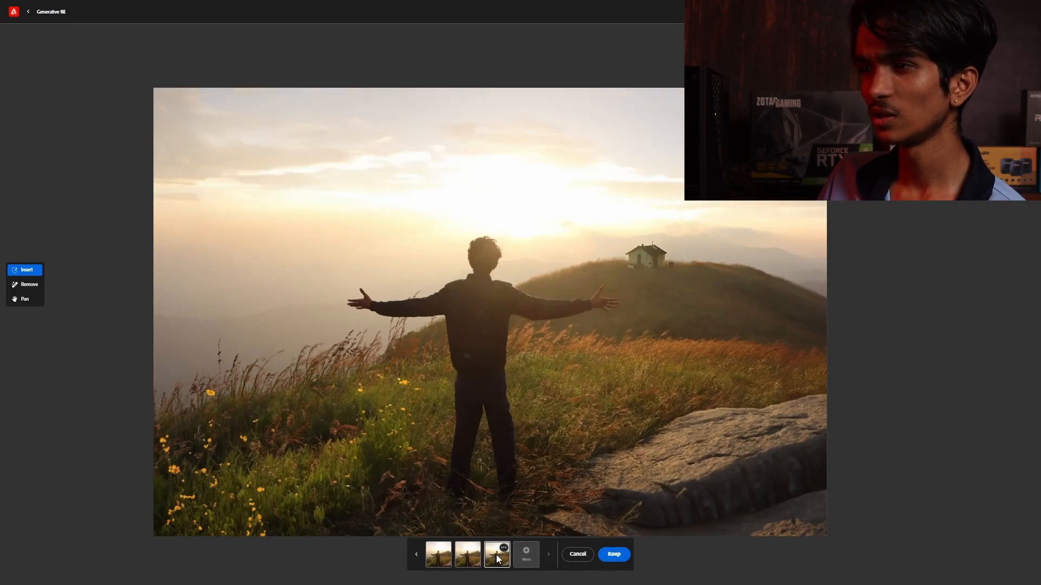
left_click(622, 559)
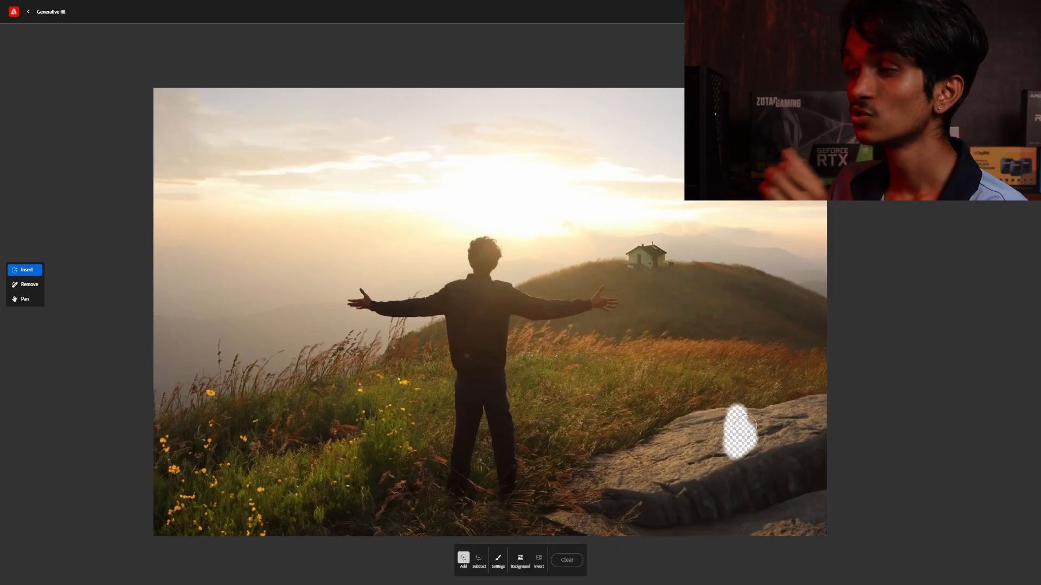
Brush out a tall oval on the rock slab and generate a bottle there with a "BATTLE" prompt.
mouse_move(738, 418)
left_mouse_down()
mouse_move(746, 449)
mouse_move(734, 405)
left_mouse_up()
left_click(504, 562)
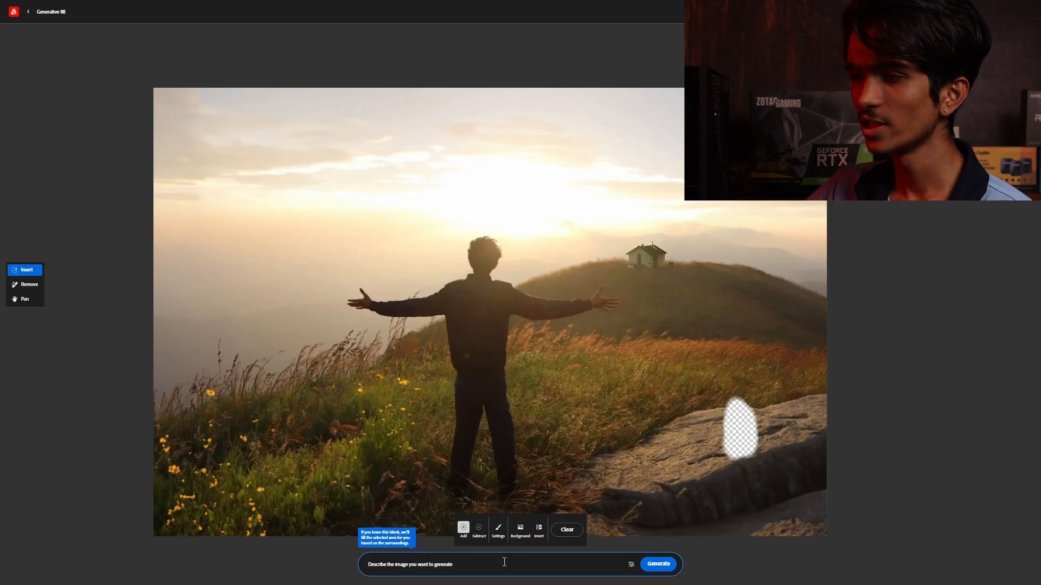
type("BAT")
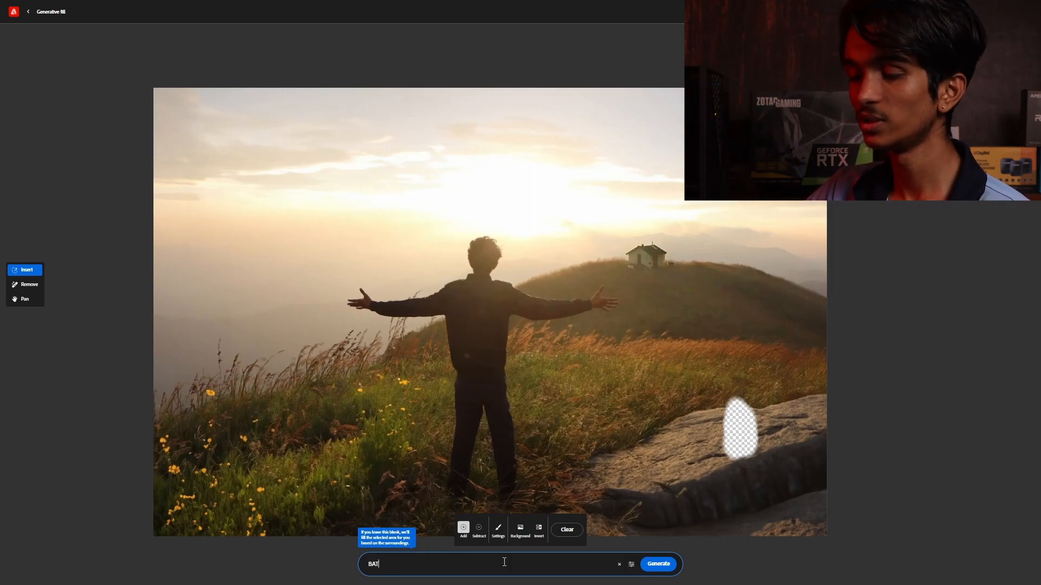
type("TLE")
key("Return")
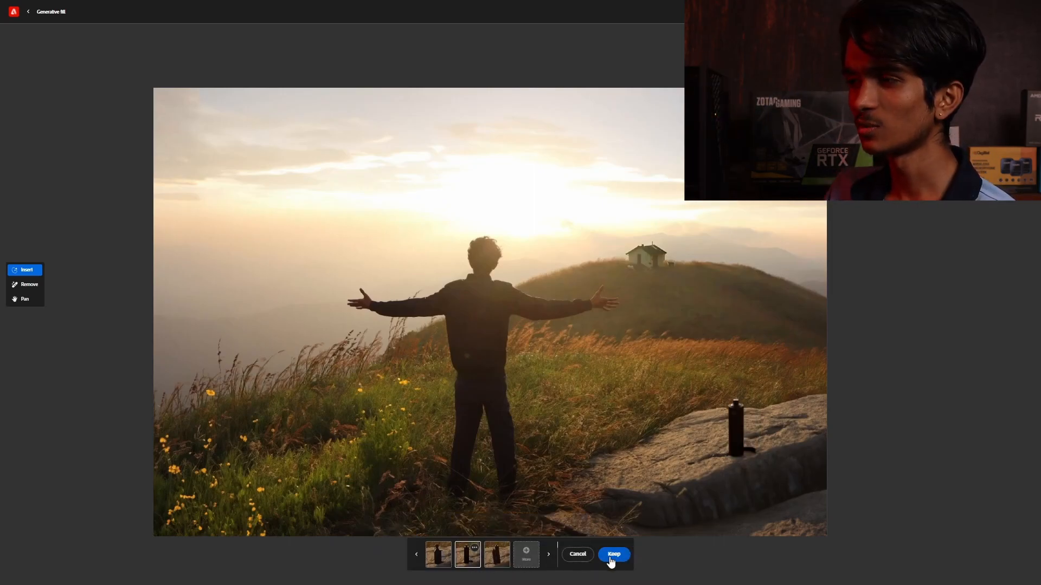
Compare the bottle variations and keep the second one, a single slim black bottle.
left_click(445, 564)
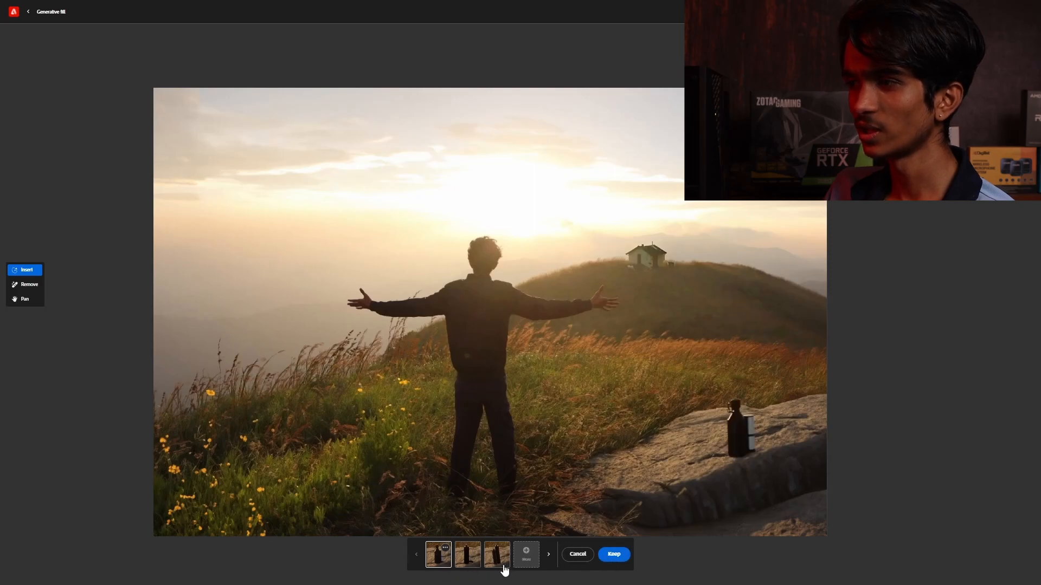
left_click(475, 561)
left_click(612, 556)
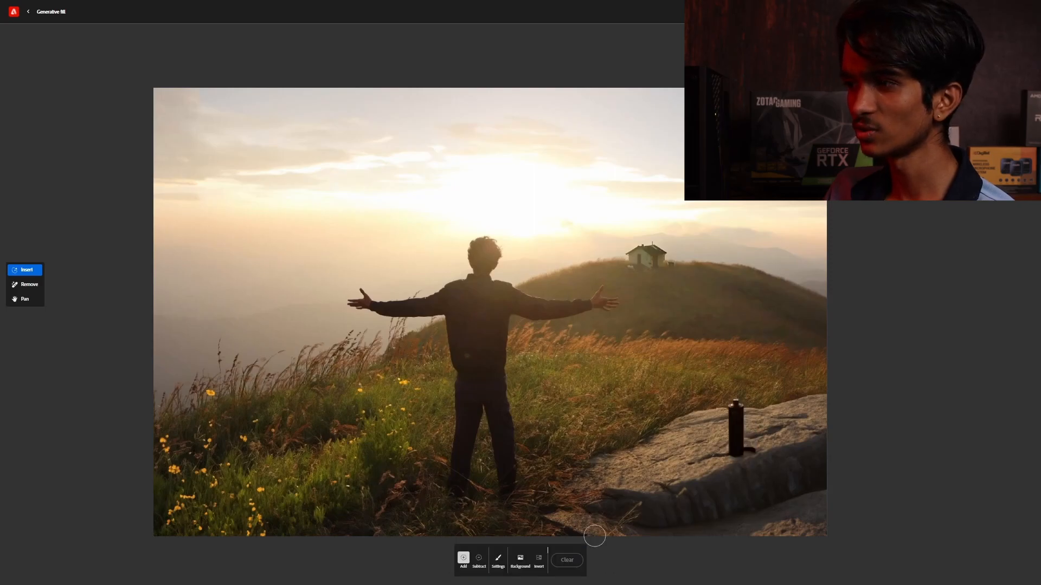
Brush out an oval on the hillside, generate a "WATER POND" fill there and keep the first variation.
left_click_drag(705, 287, 706, 295)
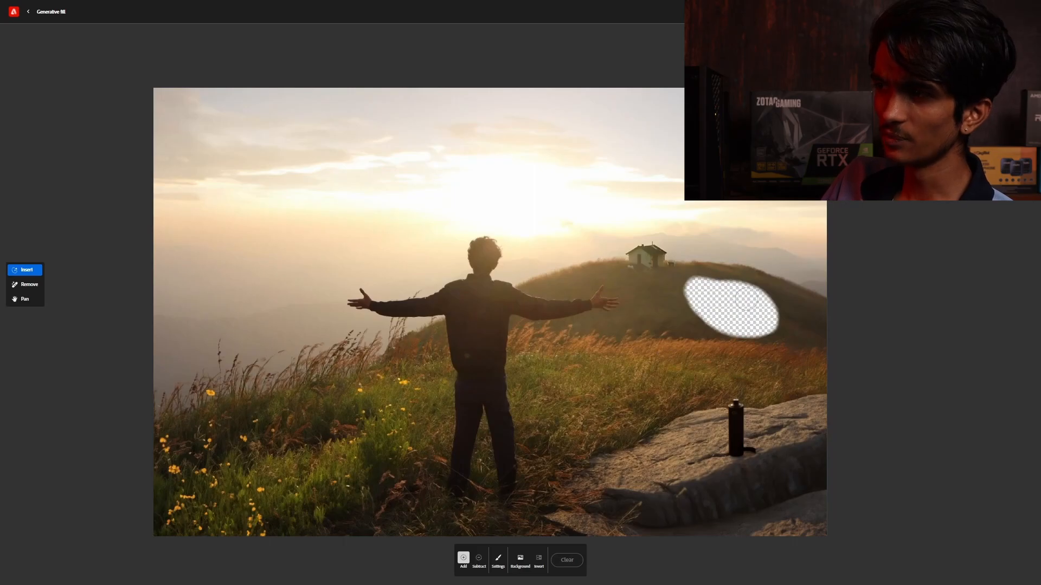
left_click(504, 556)
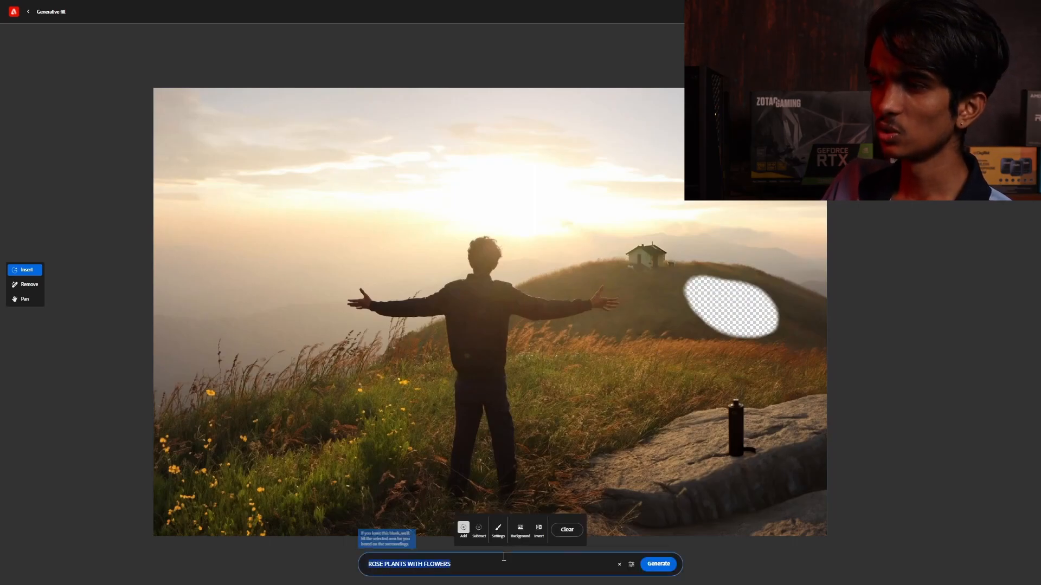
type("WATER POND")
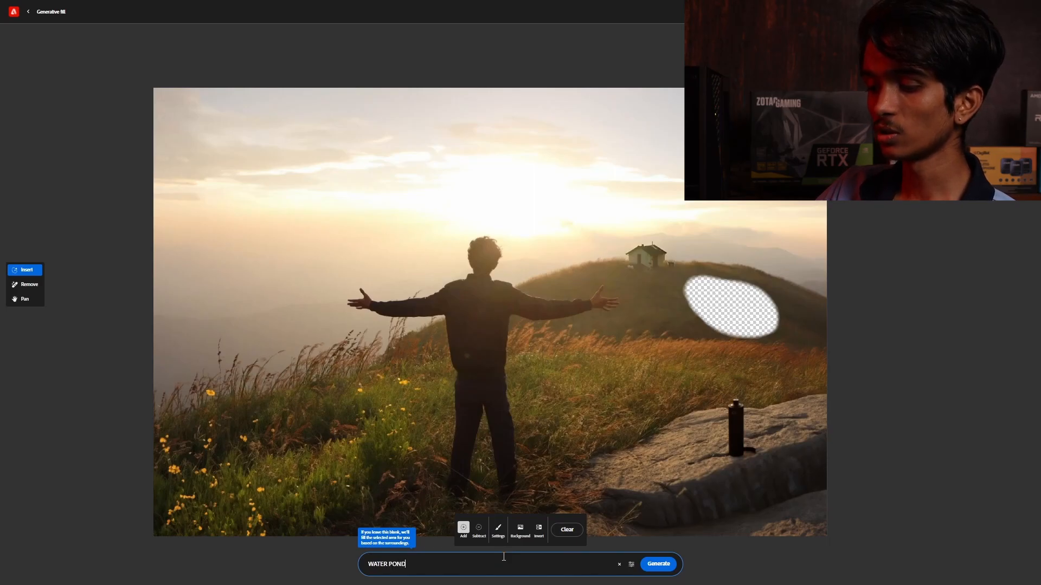
key("Return")
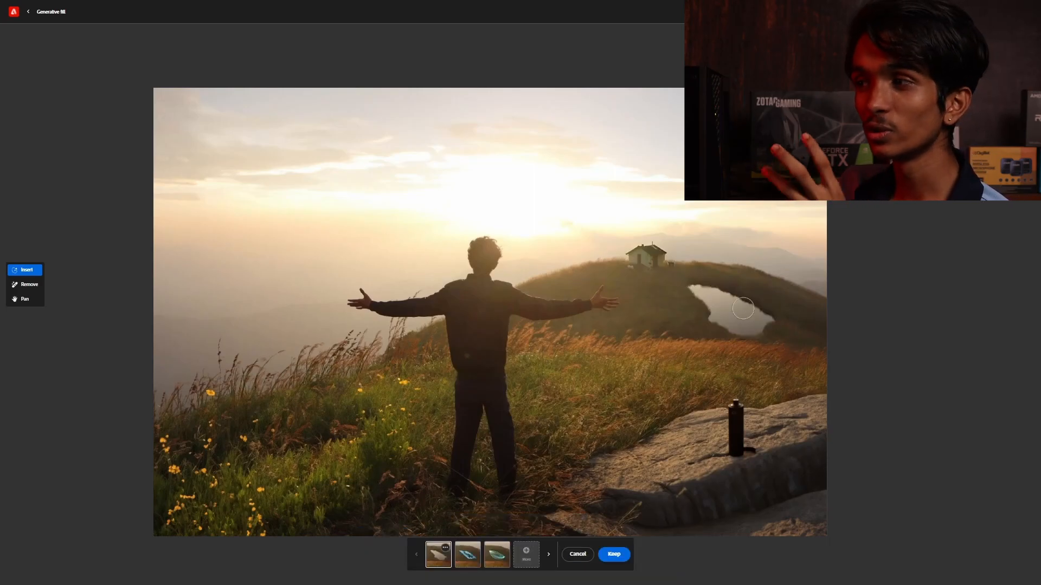
left_click(619, 555)
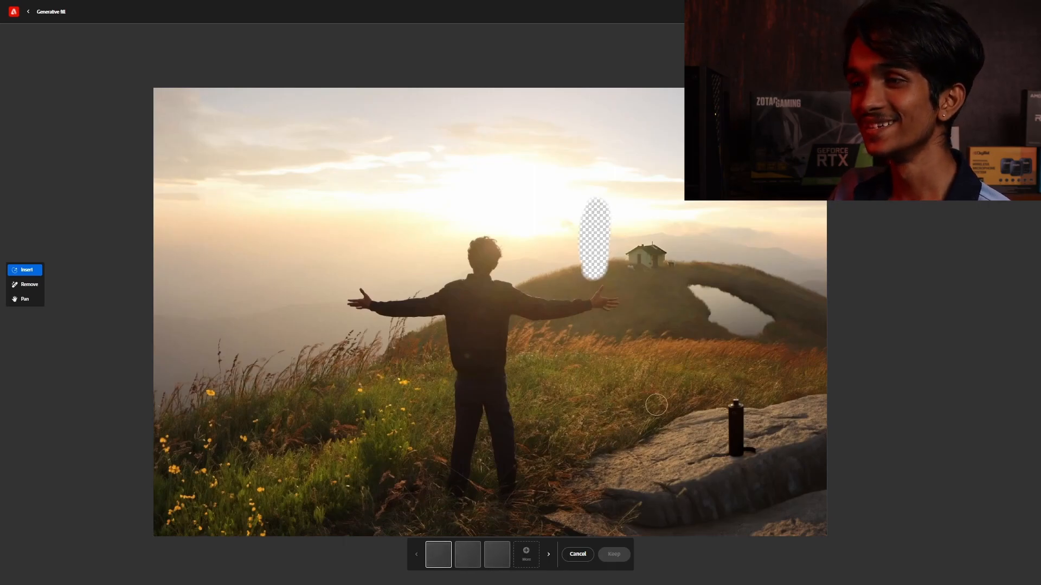
Keep the third generated variation of the stone tower beside the hilltop house.
left_click(499, 557)
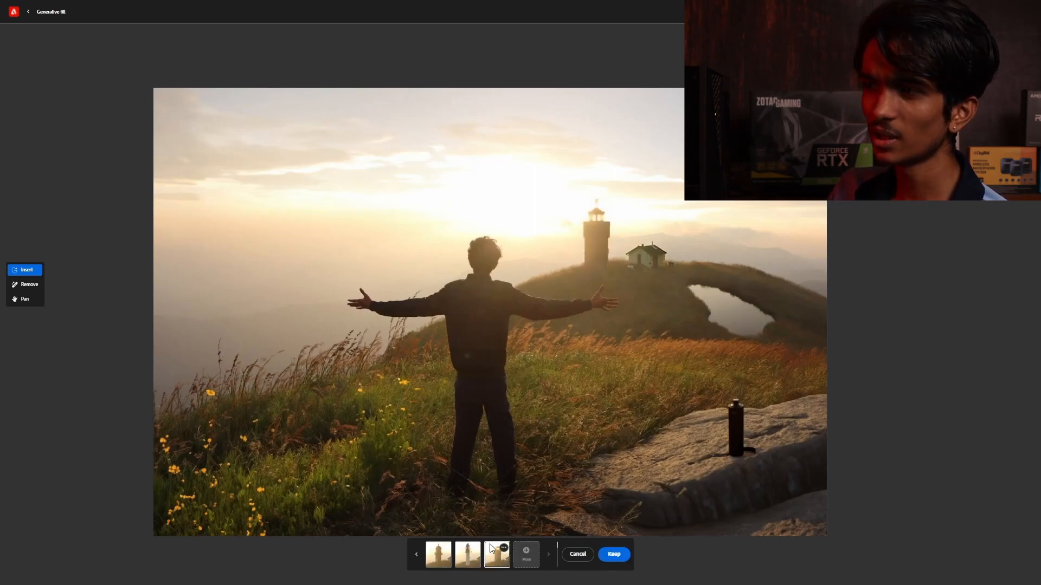
left_click(616, 555)
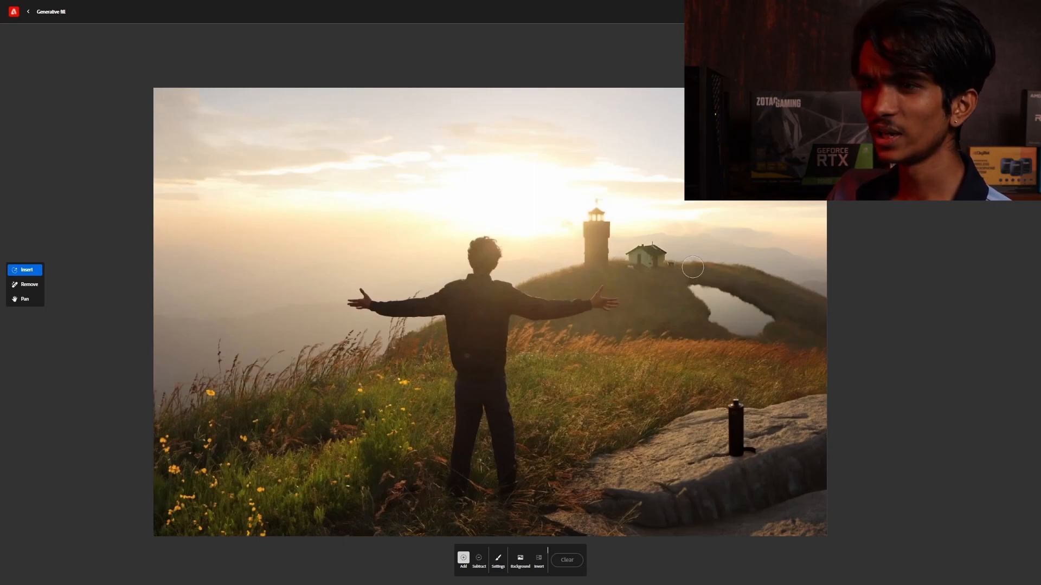
Brush out a small patch of hillside below the house, generate tents there and keep the second variation with green tents.
left_click_drag(647, 292, 658, 306)
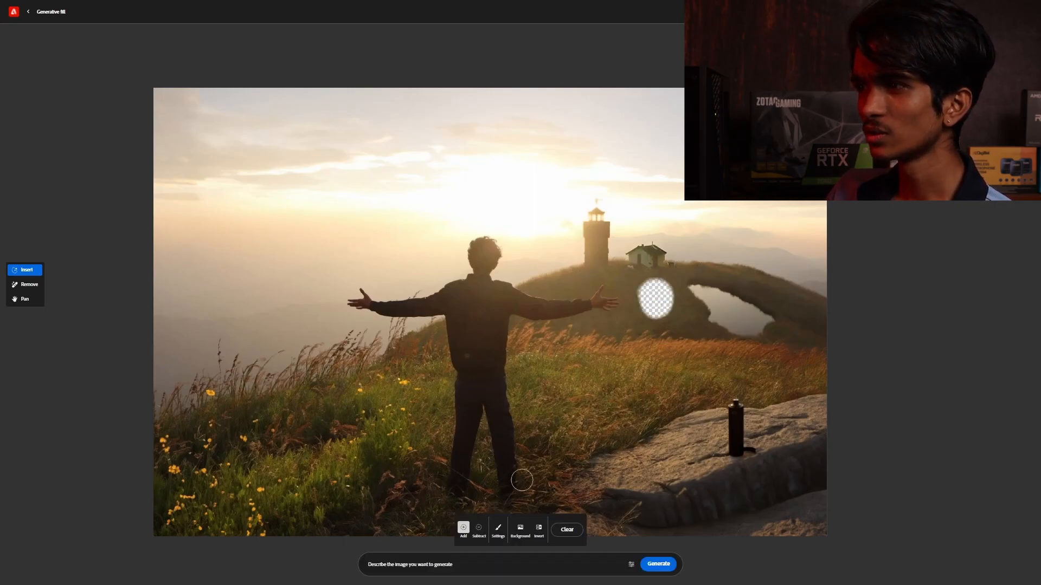
left_click(470, 561)
key("Return")
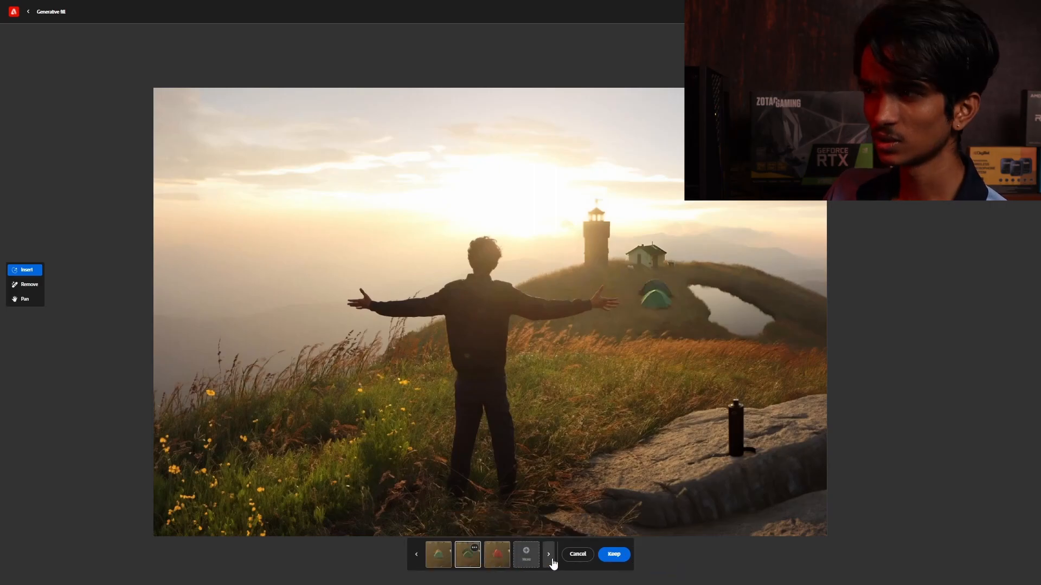
left_click(501, 554)
left_click(467, 555)
left_click(614, 554)
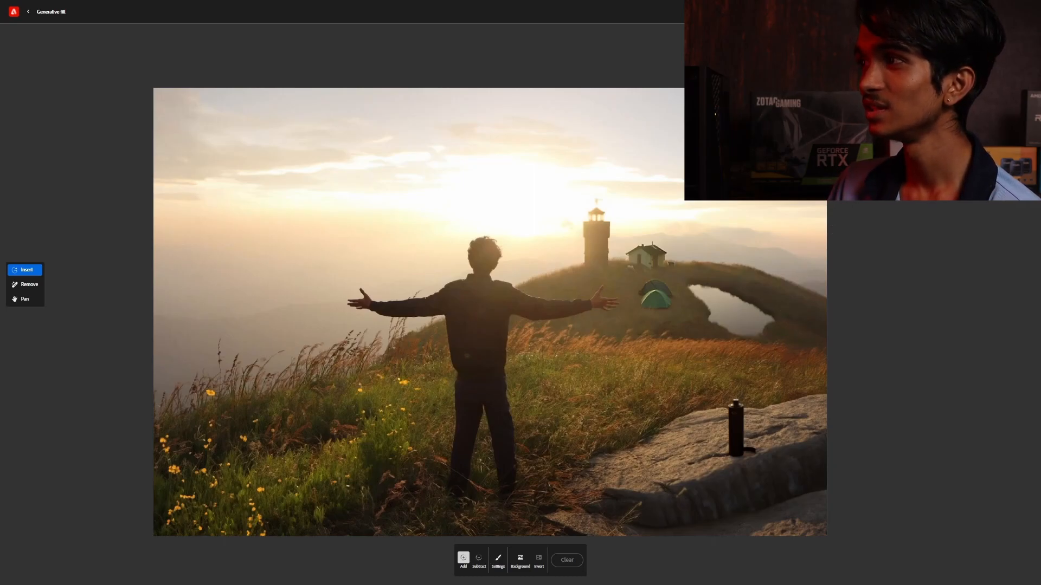
Download the edited hill photo, accepting the Content Credentials notice.
left_click(1007, 11)
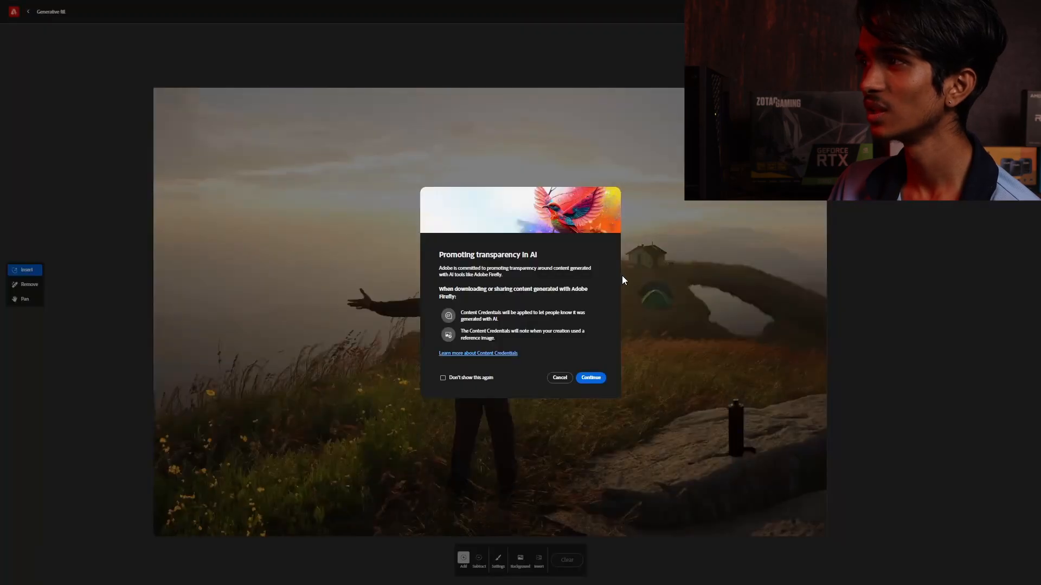
left_click(591, 378)
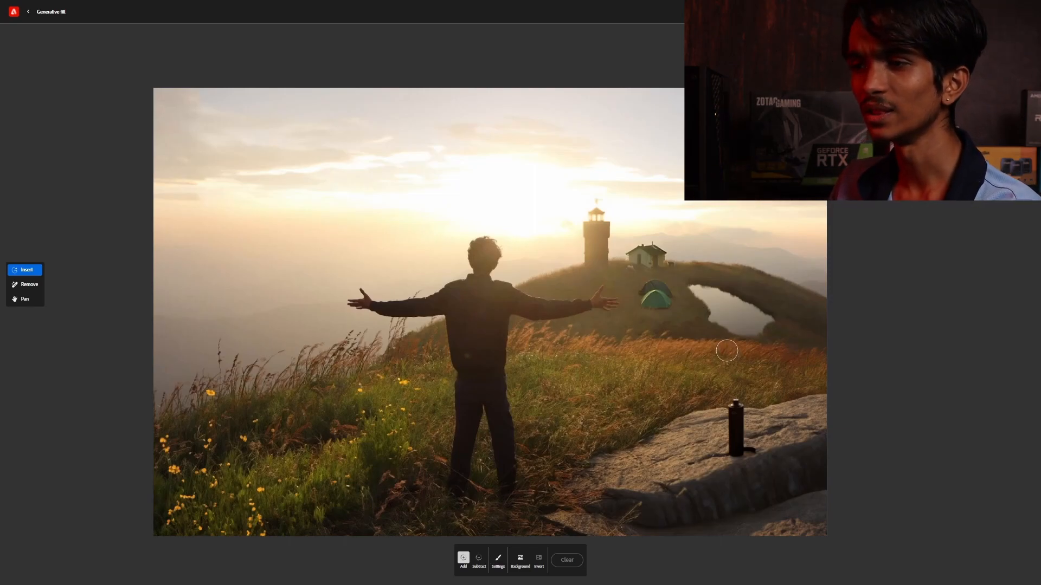
Load the photo of the helmeted motorcycle rider into Generative Fill and remove its background.
left_click(28, 11)
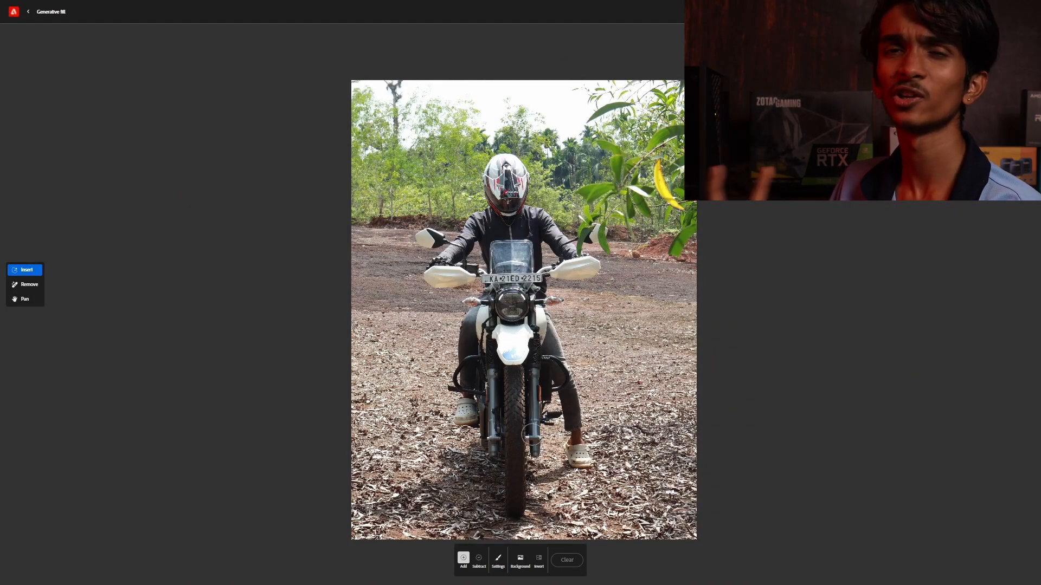
left_click(521, 568)
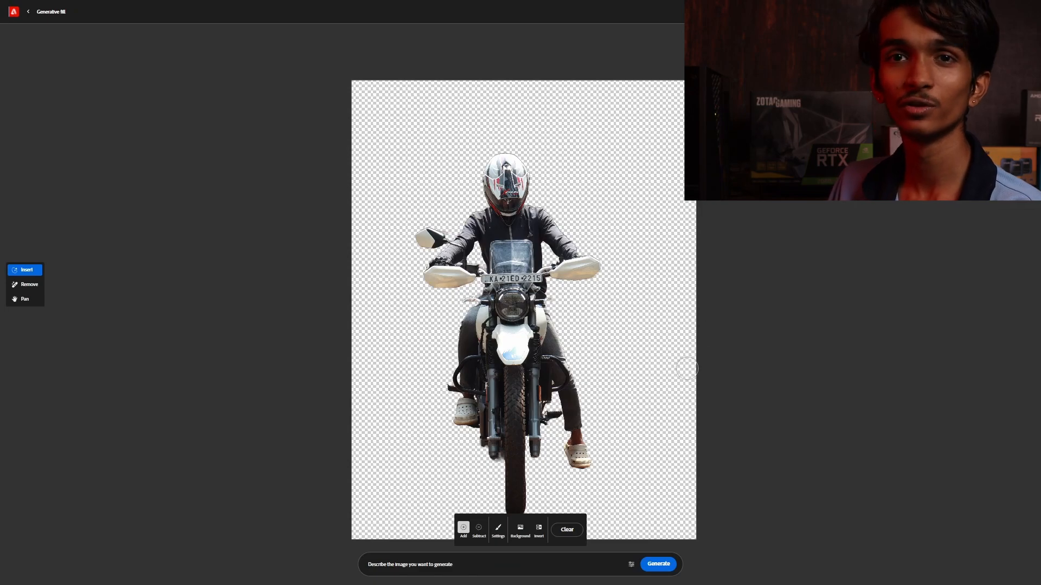
Generate a new background behind the motorcycle rider with the prompt "OFFROAD WITH DIRT" and select the second variation.
left_click(558, 557)
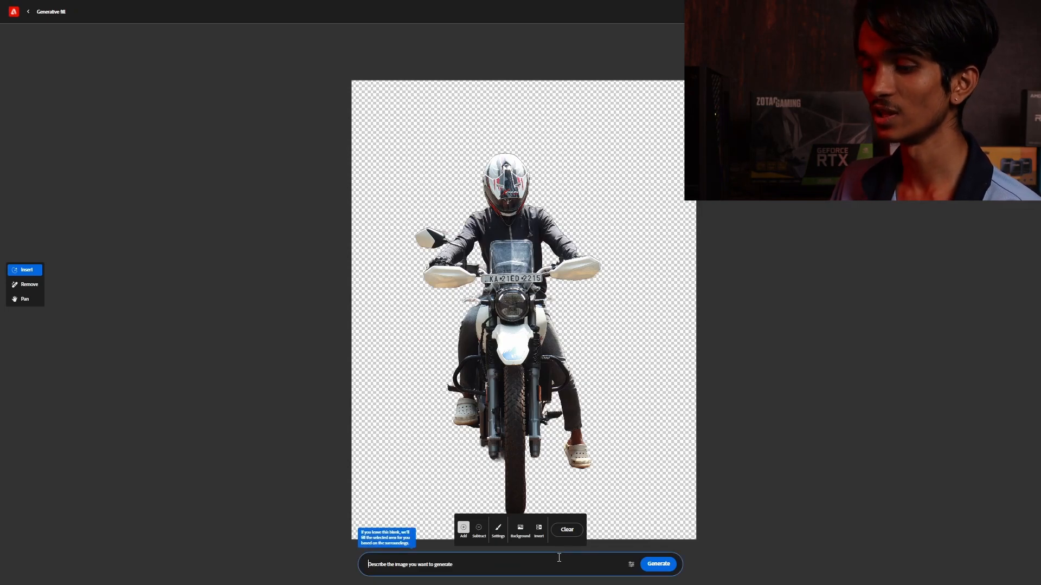
type("OFF")
type("ROAD ")
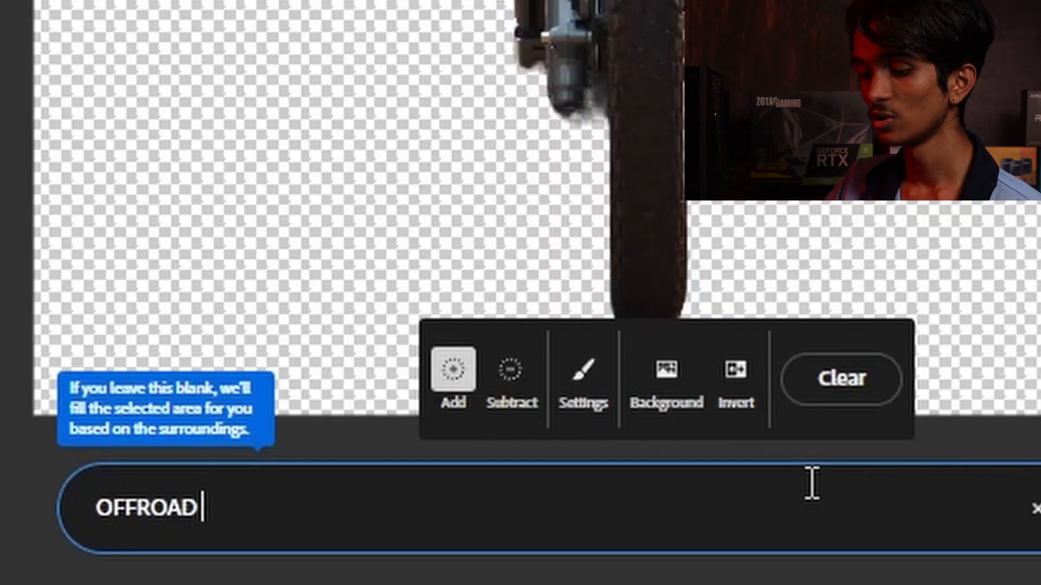
type("WITH DIRT")
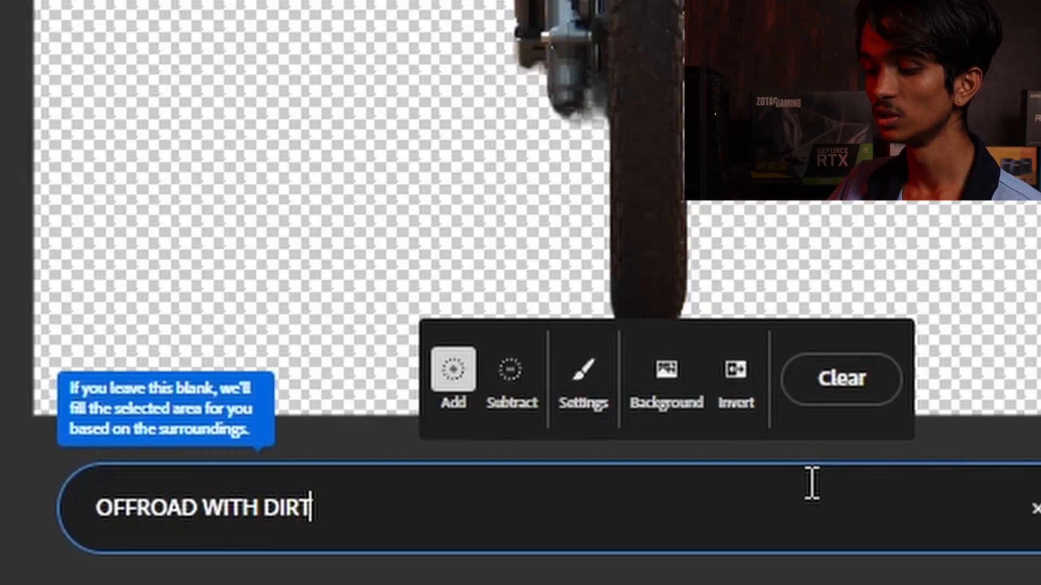
left_click(1038, 507)
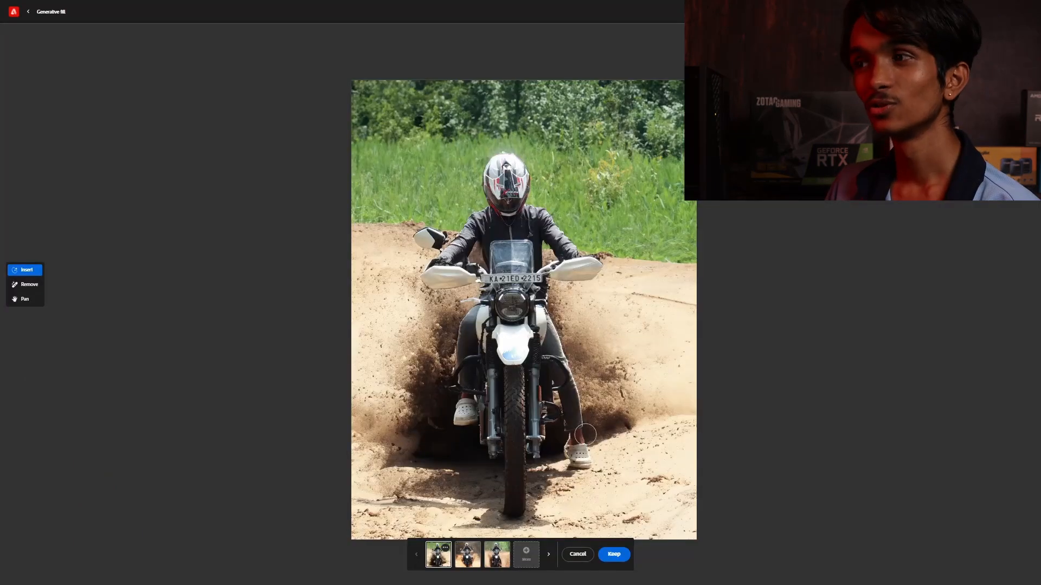
left_click(469, 561)
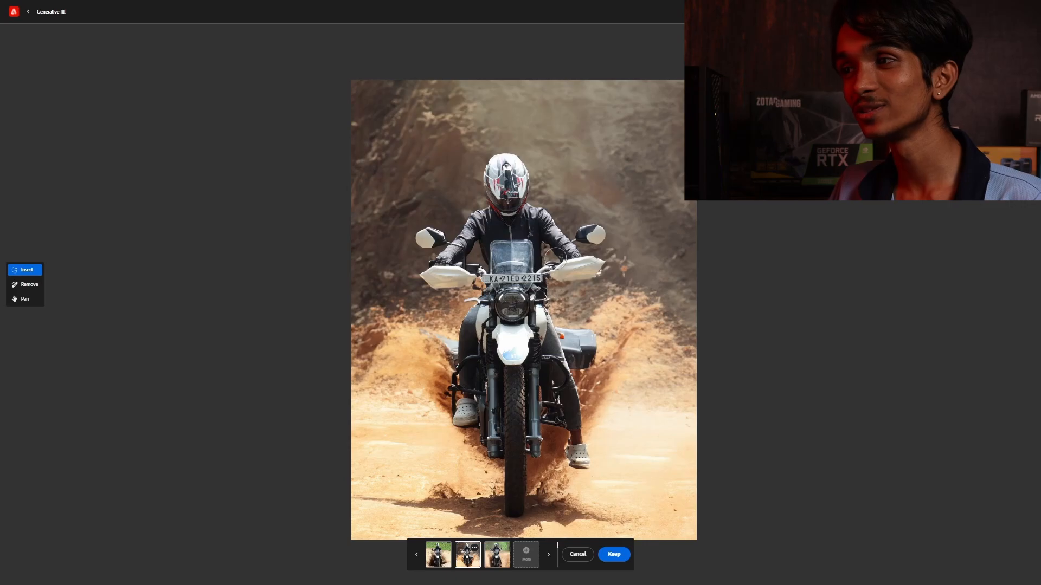
Compare the three off-road background variations behind the motorcycle rider and keep the second one with the rocky hillside and orange dust.
scroll(562, 256, "up", 5)
scroll(564, 260, "down", 4)
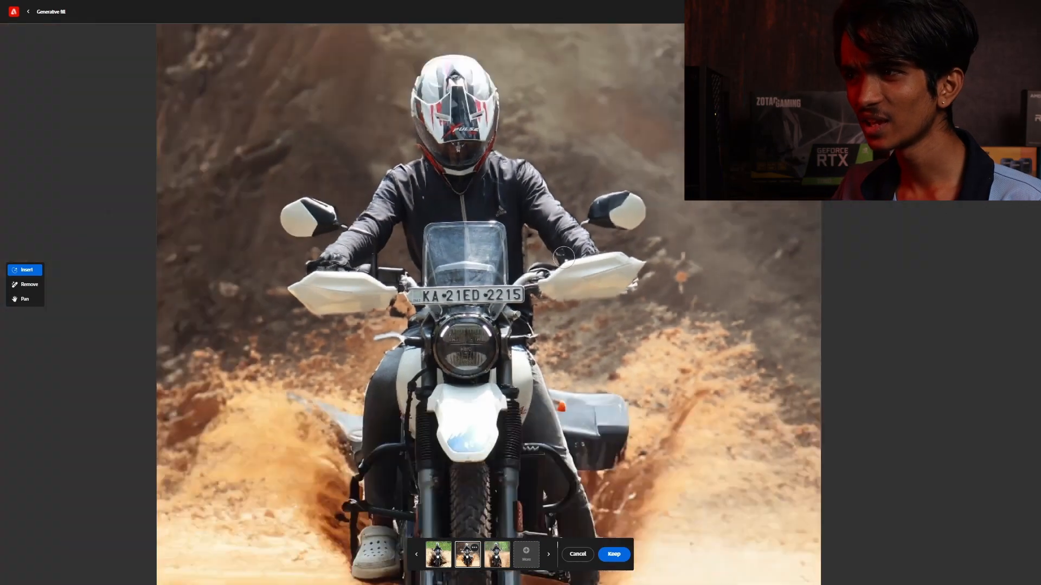
scroll(565, 264, "down", 2)
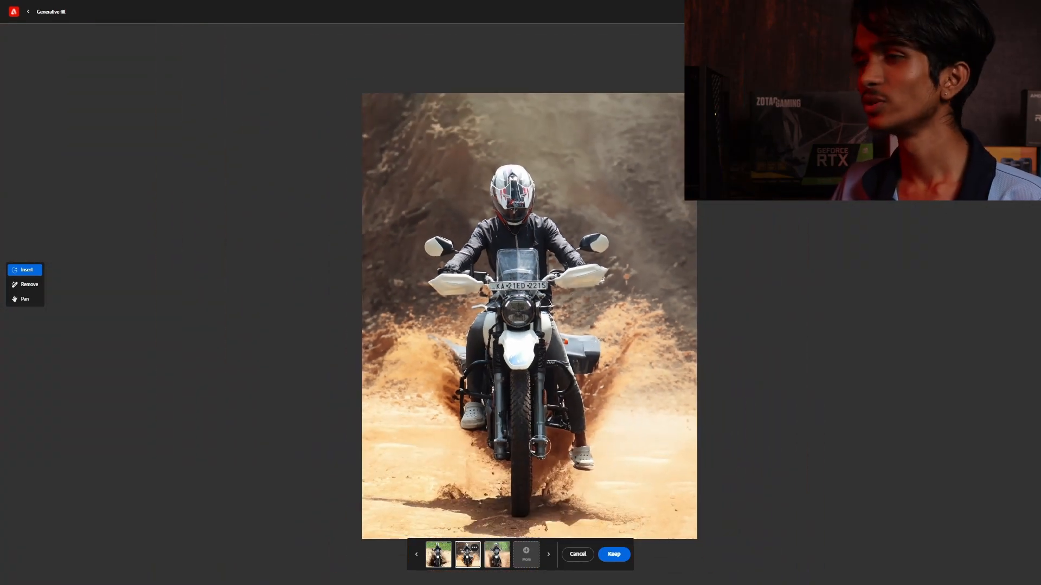
left_click(496, 554)
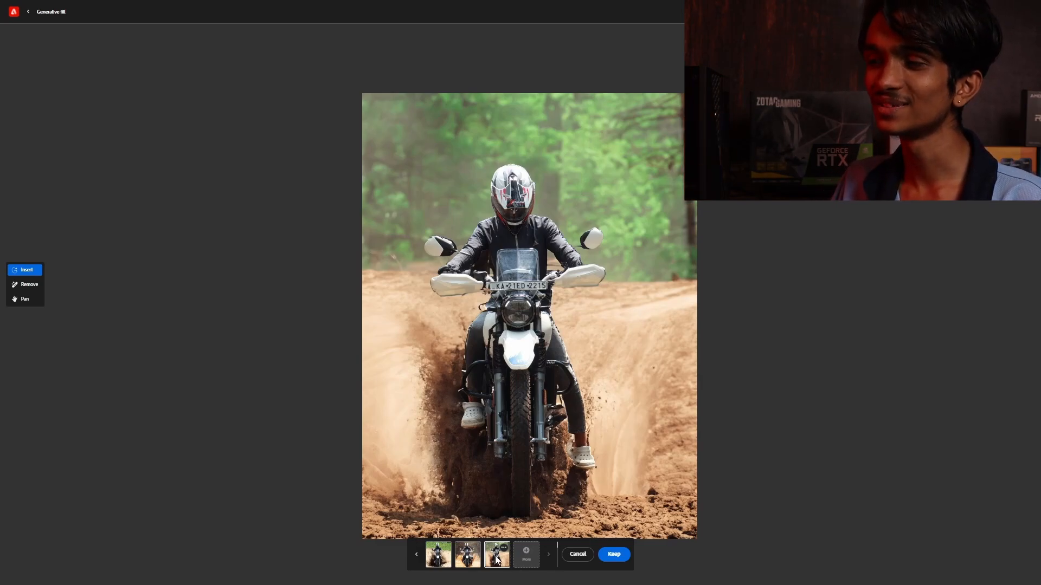
left_click(468, 555)
left_click(450, 554)
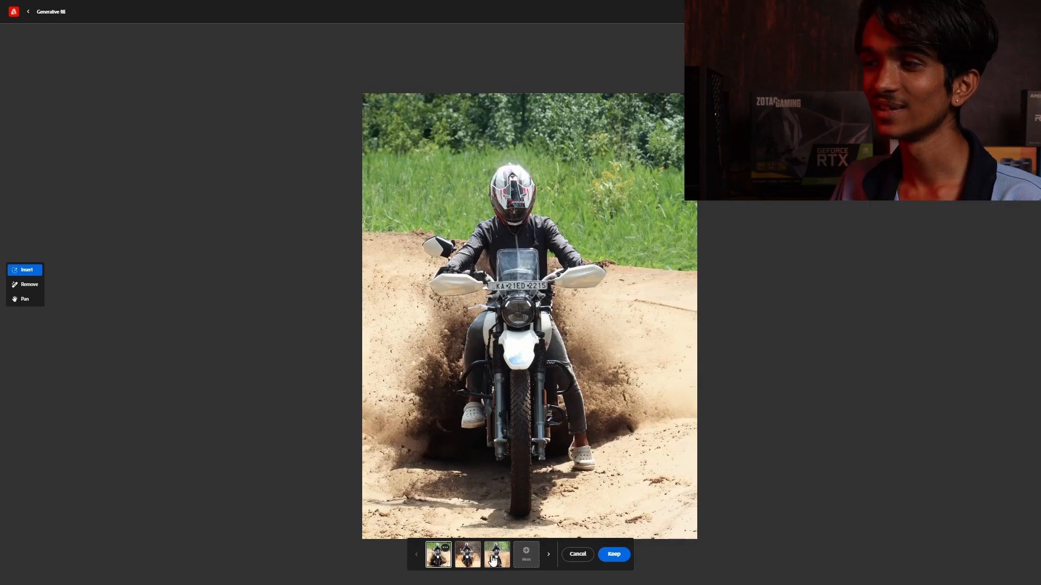
left_click(493, 560)
left_click(477, 561)
left_click(496, 565)
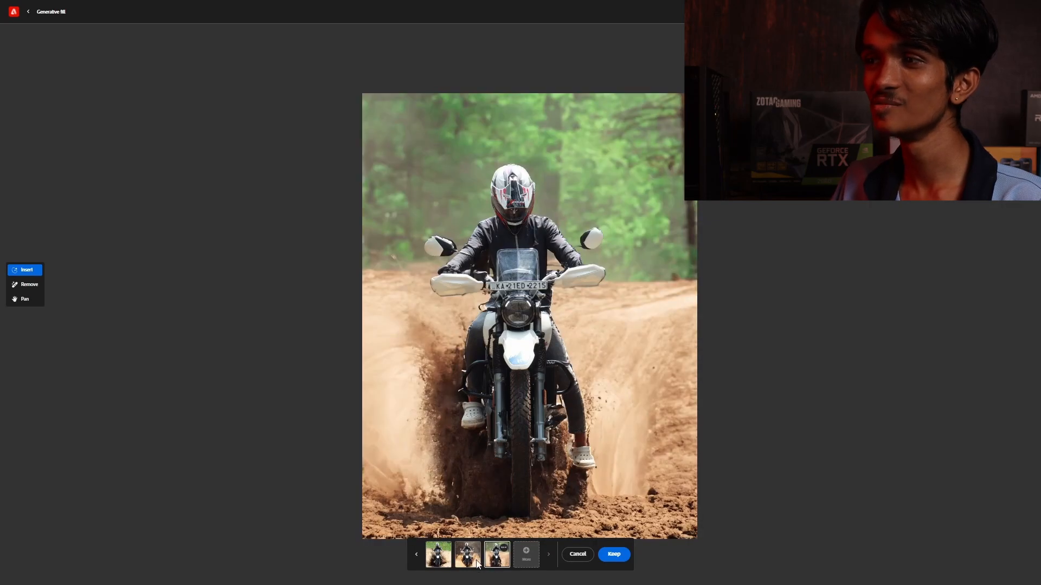
left_click(477, 563)
left_click(614, 554)
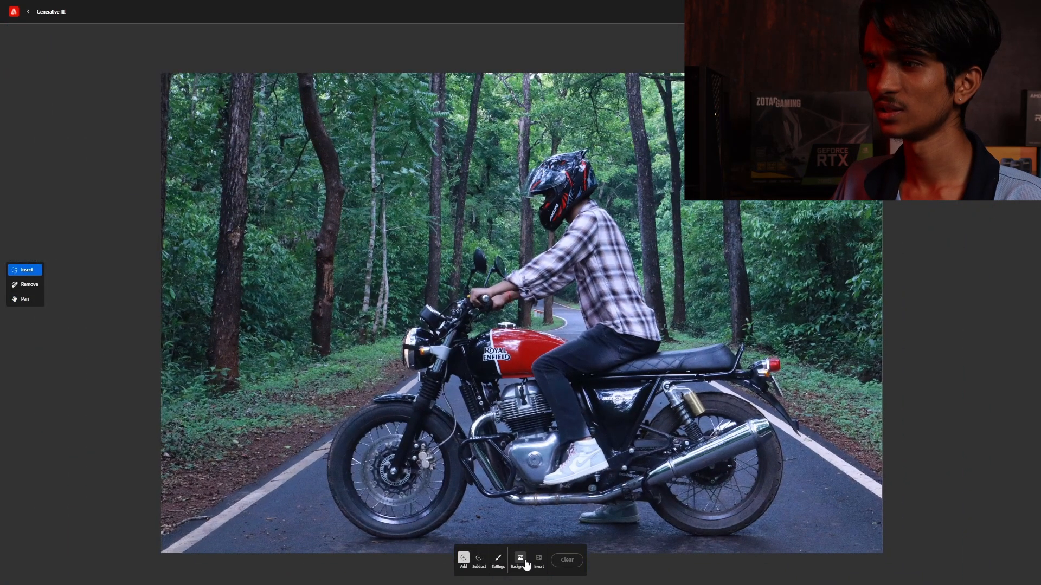
Remove the background of the Royal Enfield rider photo and generate a new one with the prompt "DARK FOREST RODE".
left_click(522, 563)
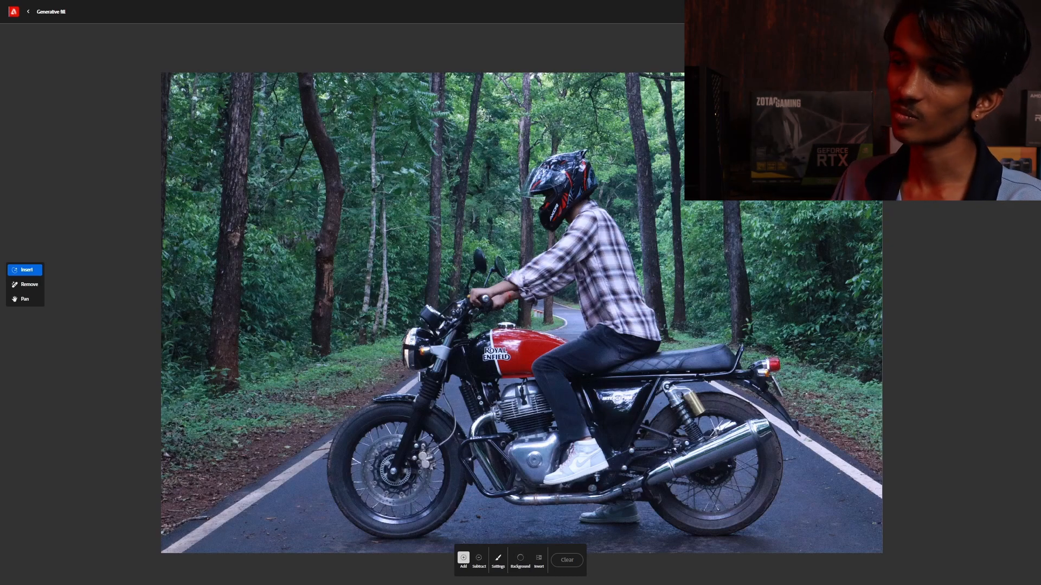
left_click(442, 567)
type("DARK FORES")
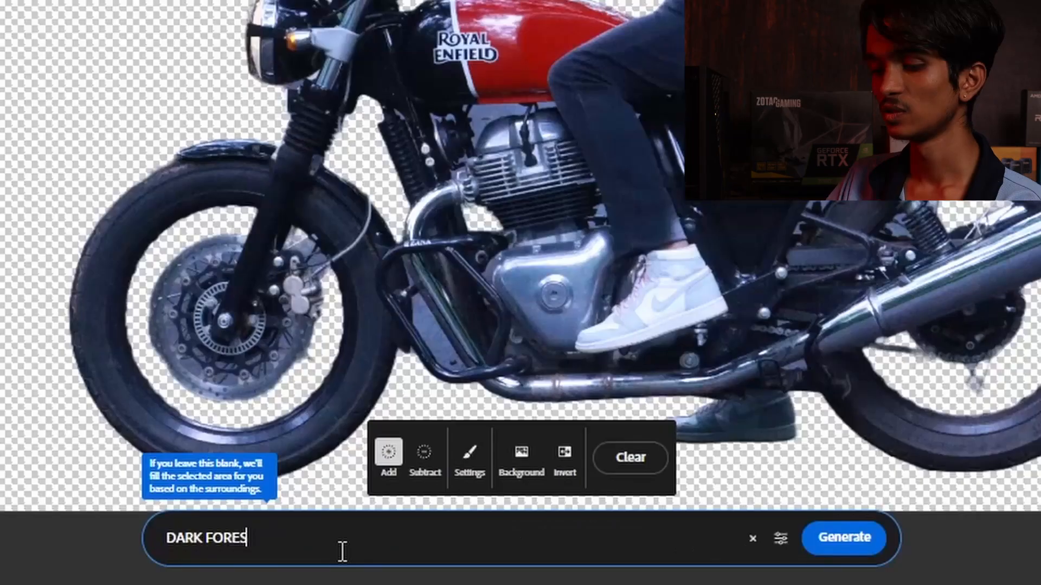
type("T ROAD")
key("Return")
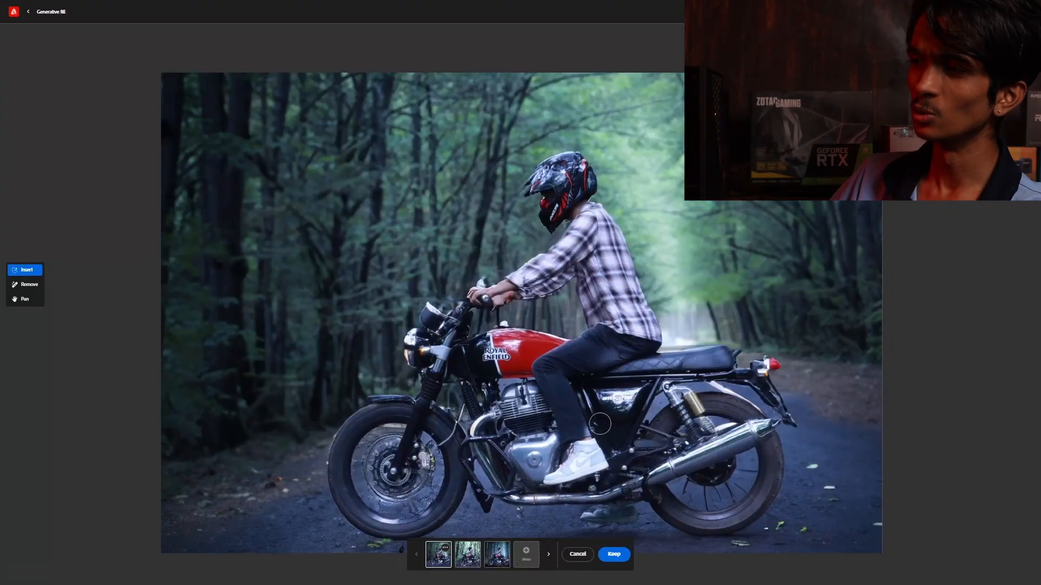
Compare the three dark forest variations behind the Royal Enfield rider and discard them.
left_click(472, 558)
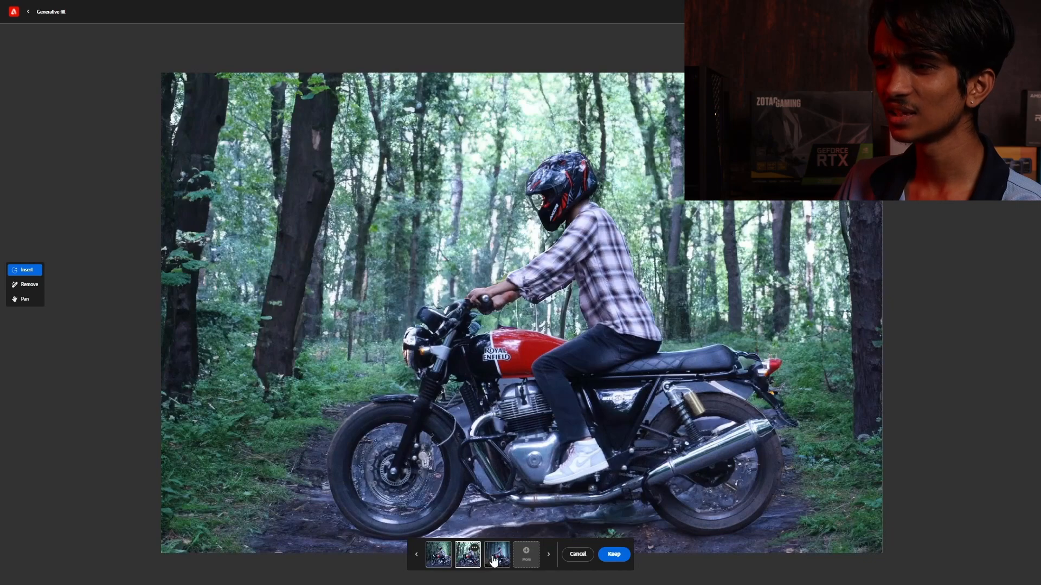
left_click(495, 561)
left_click(478, 557)
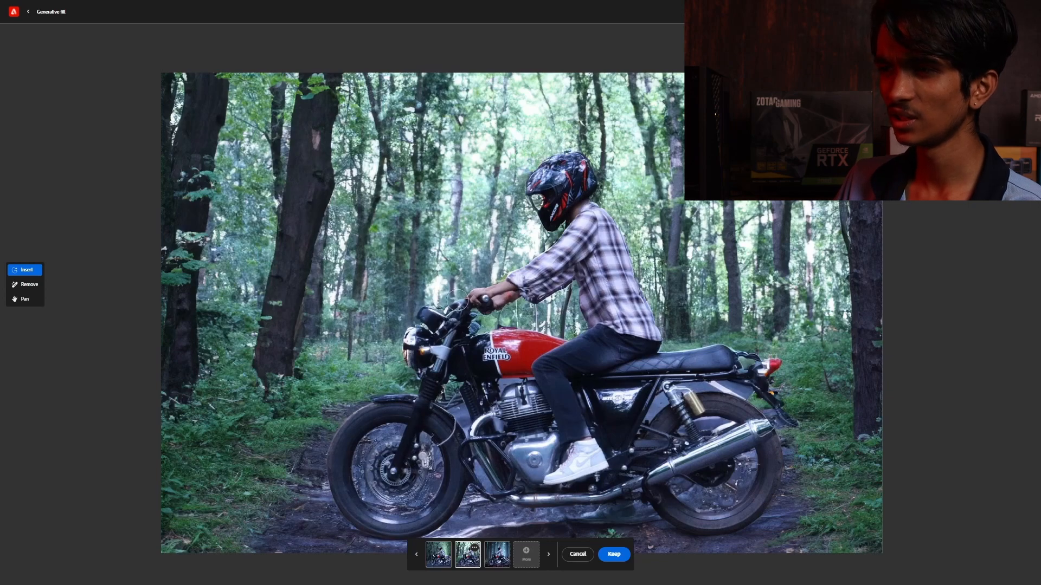
left_click(450, 557)
left_click(466, 559)
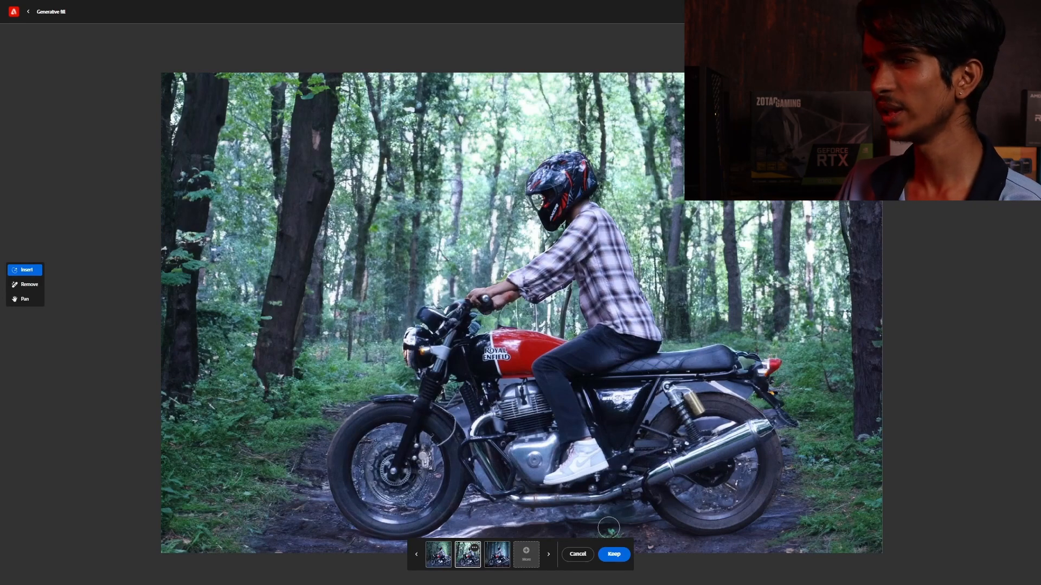
left_click(577, 554)
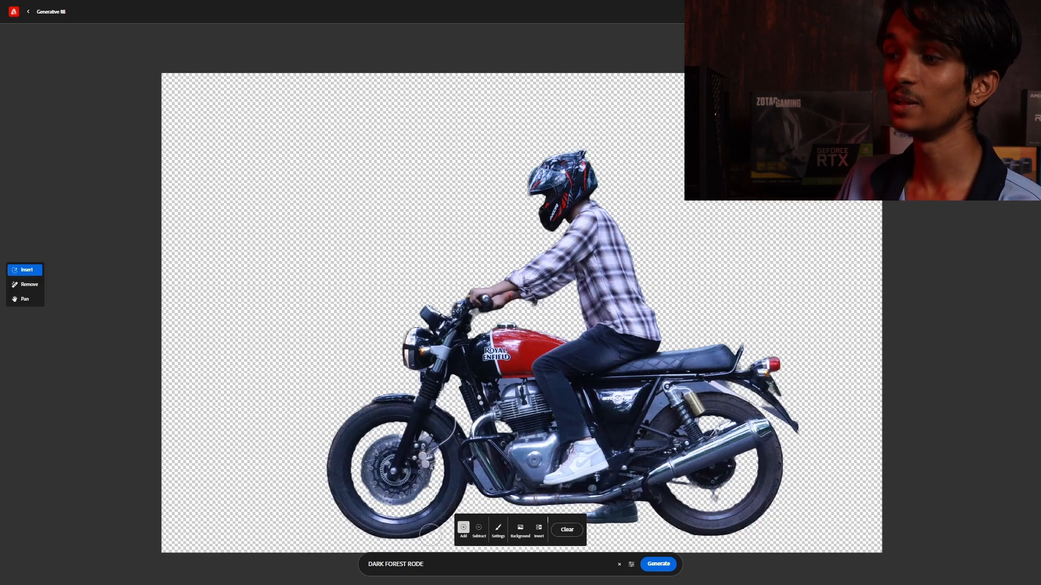
Replace the background prompt with "CITY ROAD" and generate new backgrounds behind the Royal Enfield rider.
left_click_drag(440, 569, 372, 561)
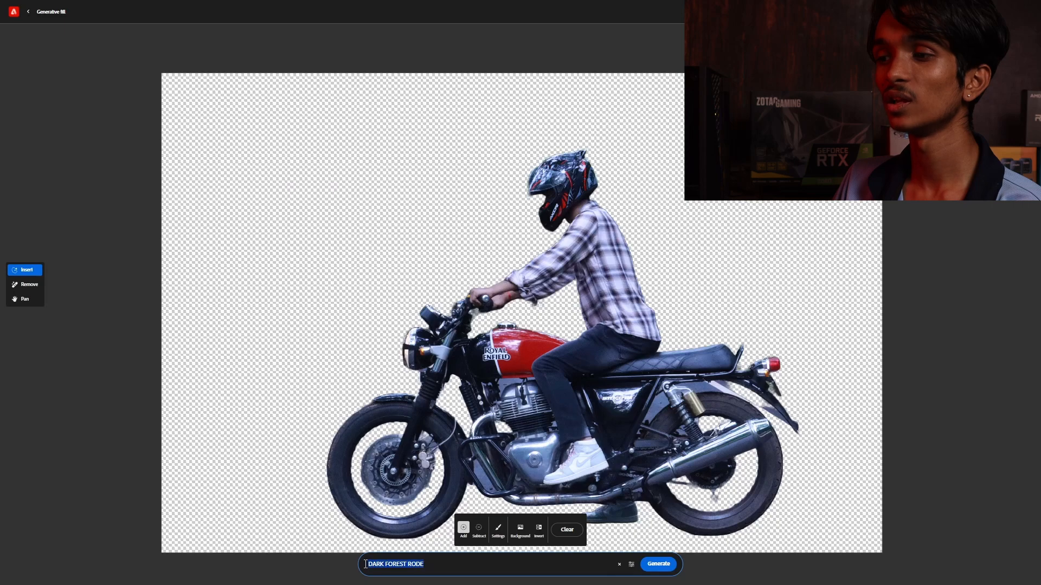
left_click(462, 562)
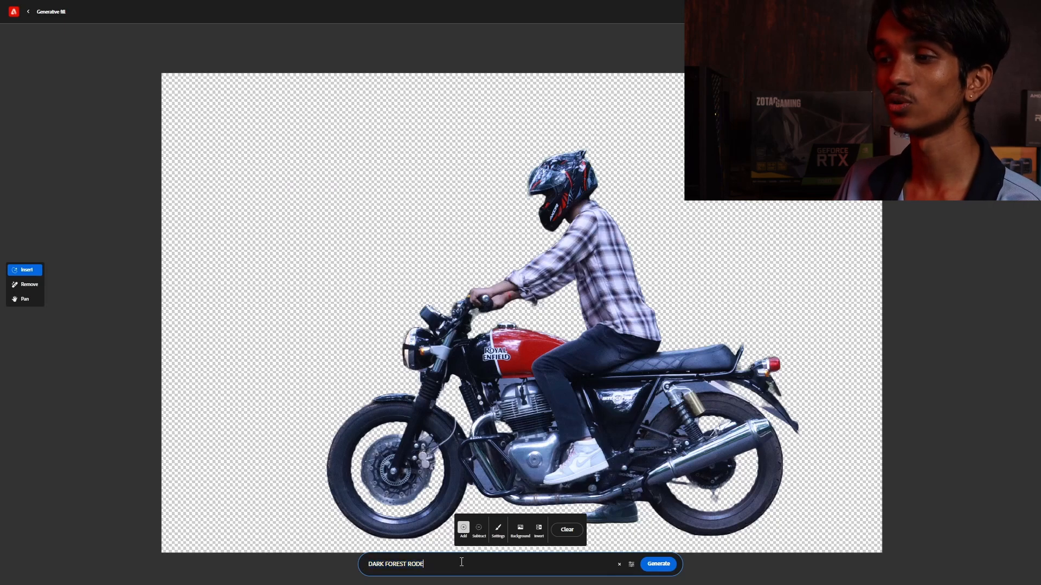
key("ctrl+a")
key("BackSpace")
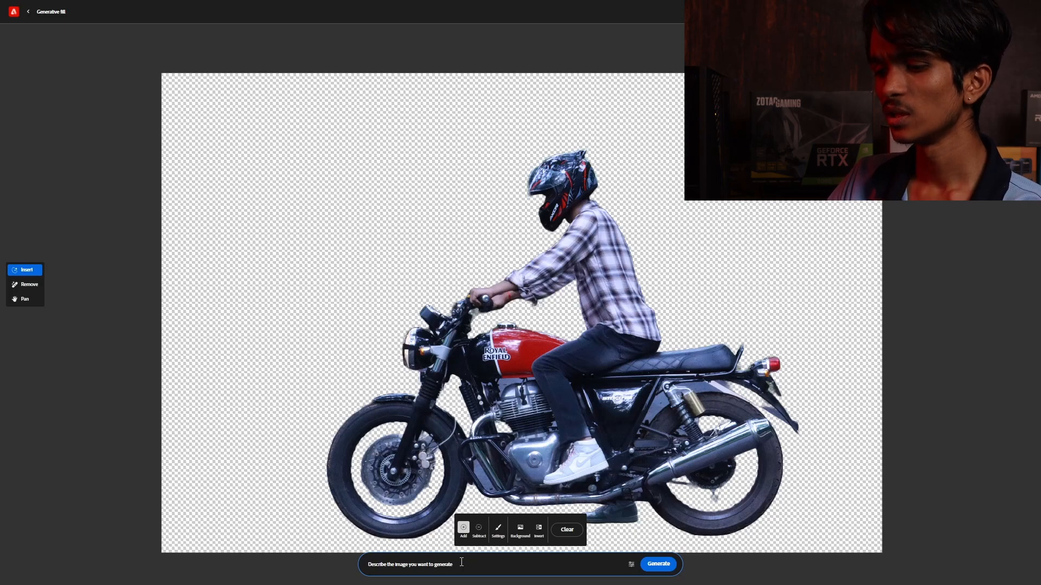
type("CITY")
key("Return")
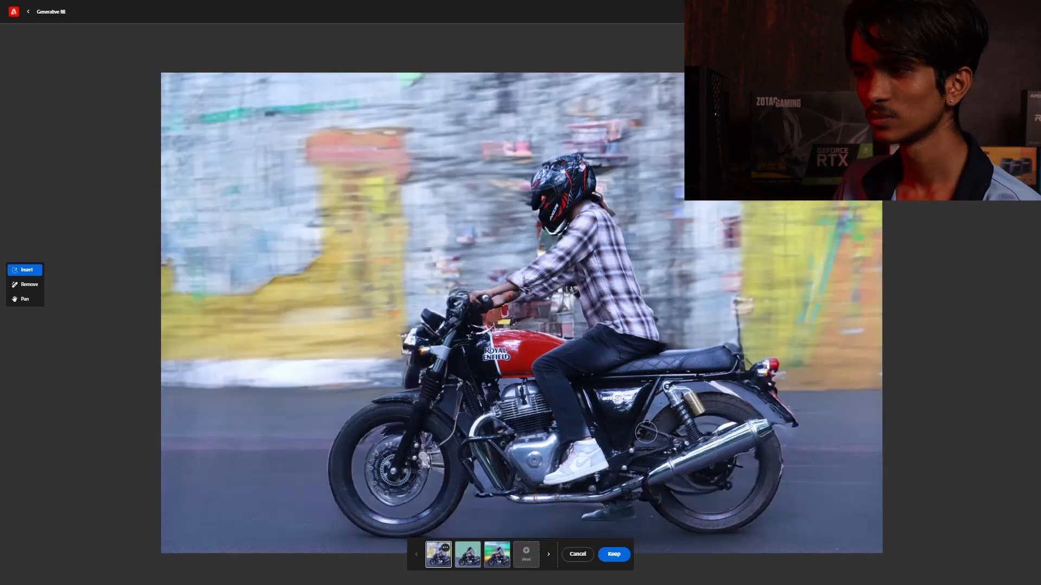
View the second and third city road variations, discard the results and leave the Royal Enfield photo.
left_click(469, 565)
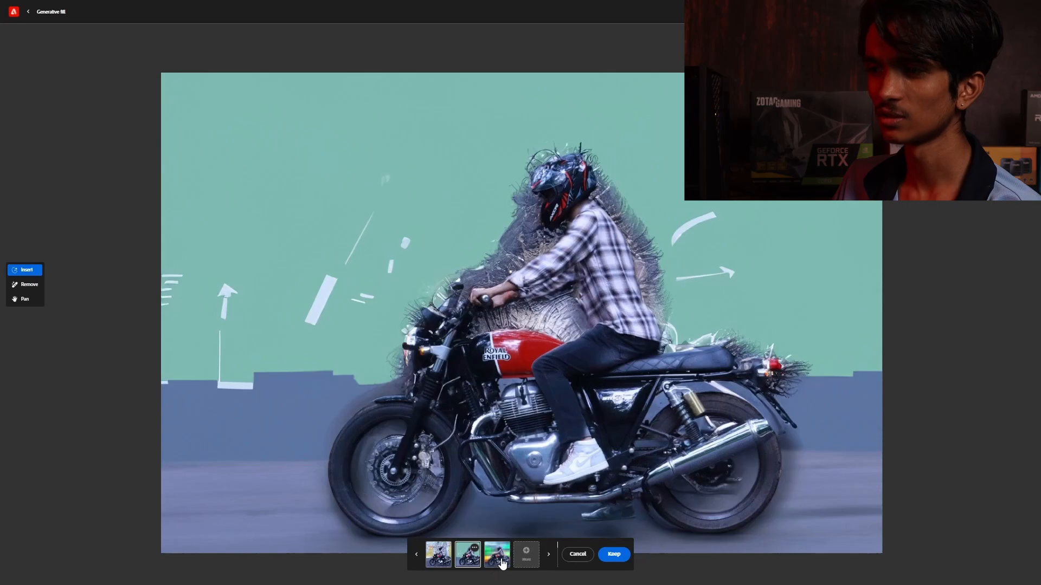
left_click(500, 559)
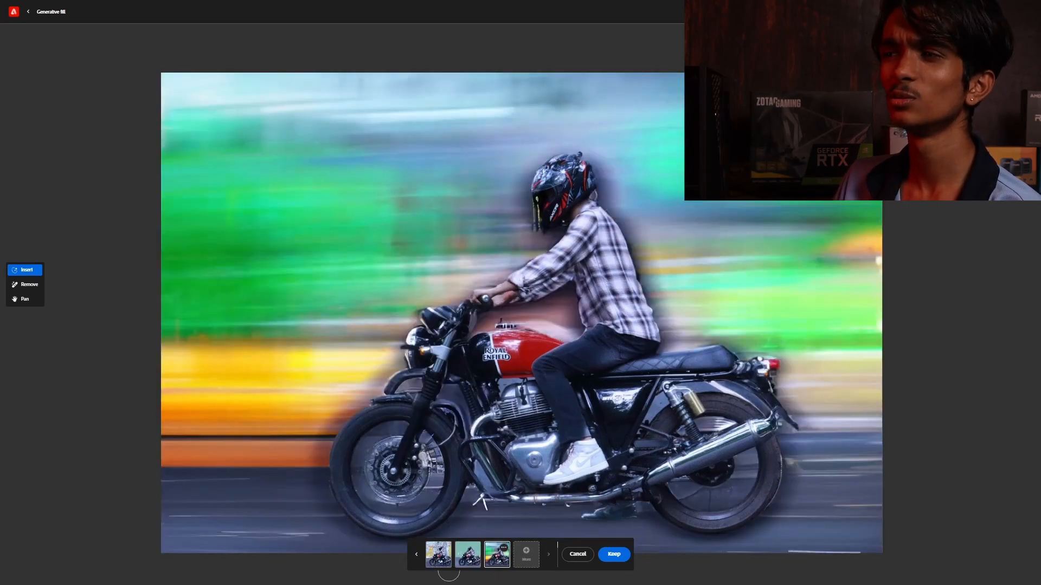
left_click(577, 554)
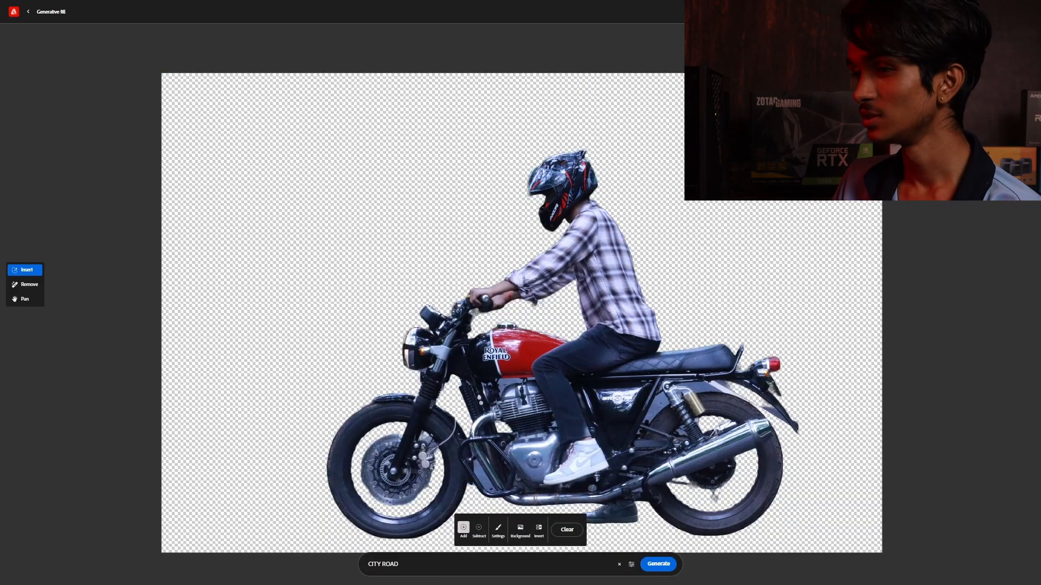
left_click(29, 15)
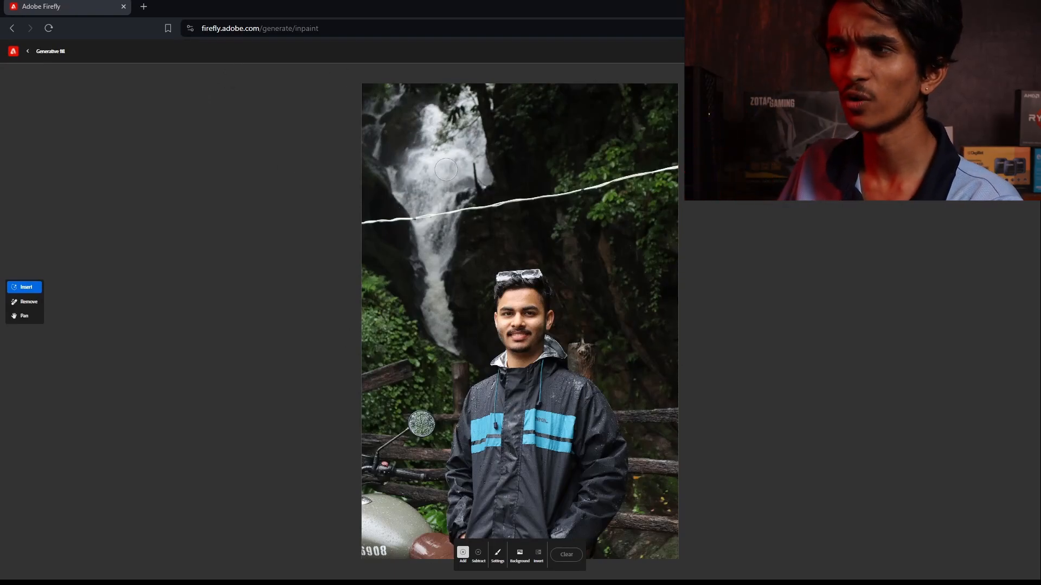
Brush out the waterfall in the photo of the man in the rain jacket and generate "waterfall with heavy water cpoming" there.
mouse_move(435, 111)
left_mouse_down()
mouse_move(387, 138)
mouse_move(369, 119)
mouse_move(389, 104)
mouse_move(363, 89)
mouse_move(382, 249)
mouse_move(385, 171)
mouse_move(413, 205)
mouse_move(402, 261)
mouse_move(398, 163)
mouse_move(479, 78)
mouse_move(474, 89)
mouse_move(492, 88)
mouse_move(504, 109)
mouse_move(427, 296)
mouse_move(429, 335)
mouse_move(438, 326)
mouse_move(447, 337)
mouse_move(434, 61)
mouse_move(457, 116)
mouse_move(451, 91)
mouse_move(399, 146)
mouse_move(403, 86)
mouse_move(388, 164)
mouse_move(348, 191)
mouse_move(378, 264)
mouse_move(370, 200)
mouse_move(387, 283)
mouse_move(410, 290)
left_mouse_up()
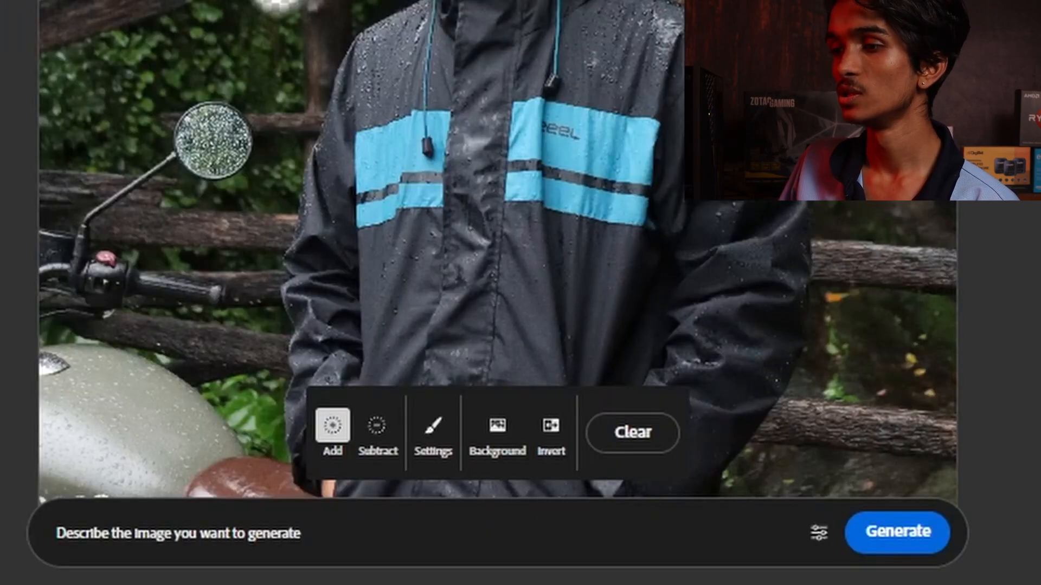
left_click(360, 516)
type("waterfall wit")
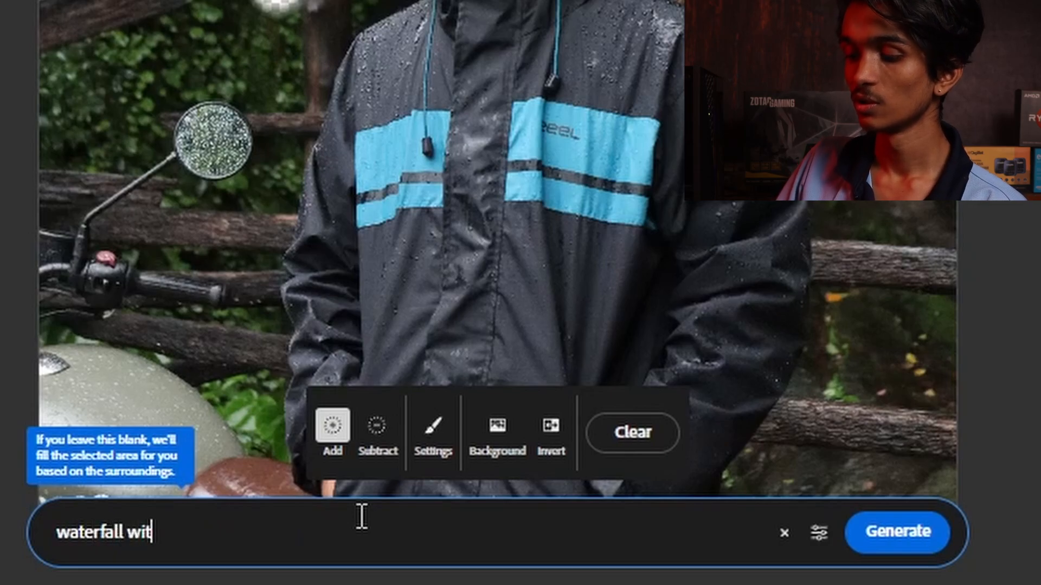
type("h heavy water cpoming")
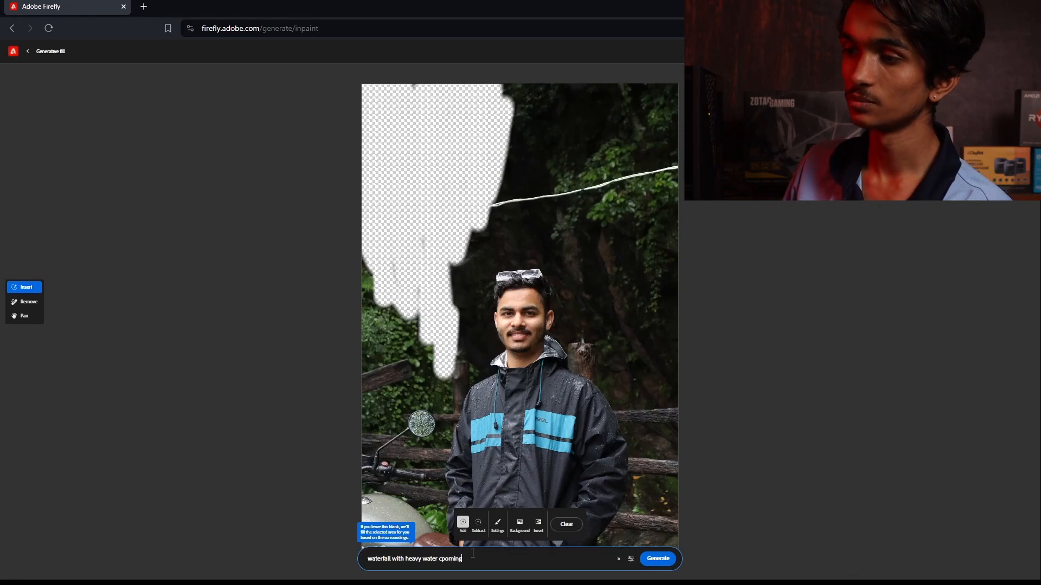
key("Return")
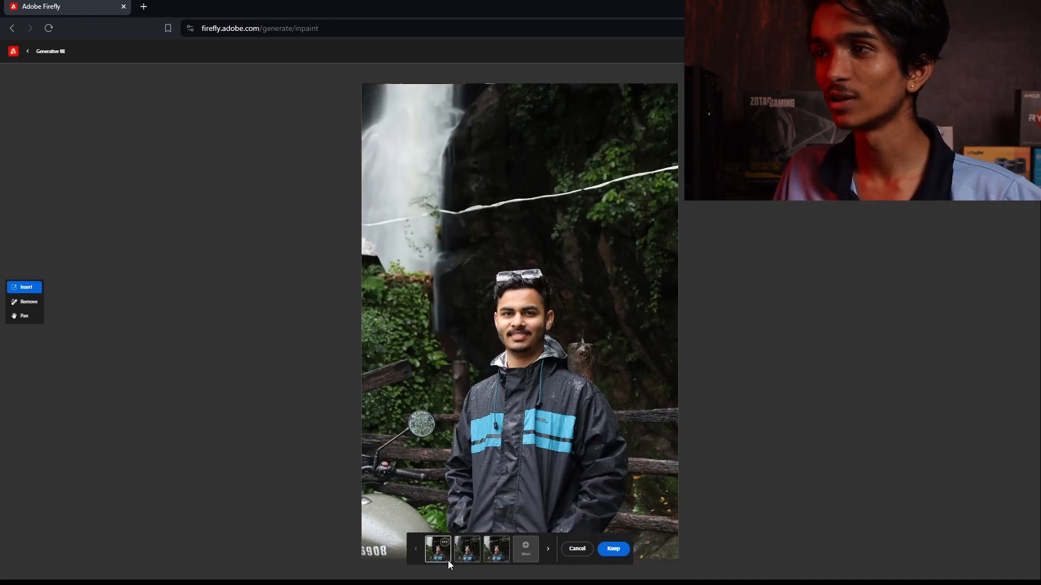
Compare the three waterfall variations and keep the first one with the wide, misty fall.
left_click(467, 550)
left_click(491, 555)
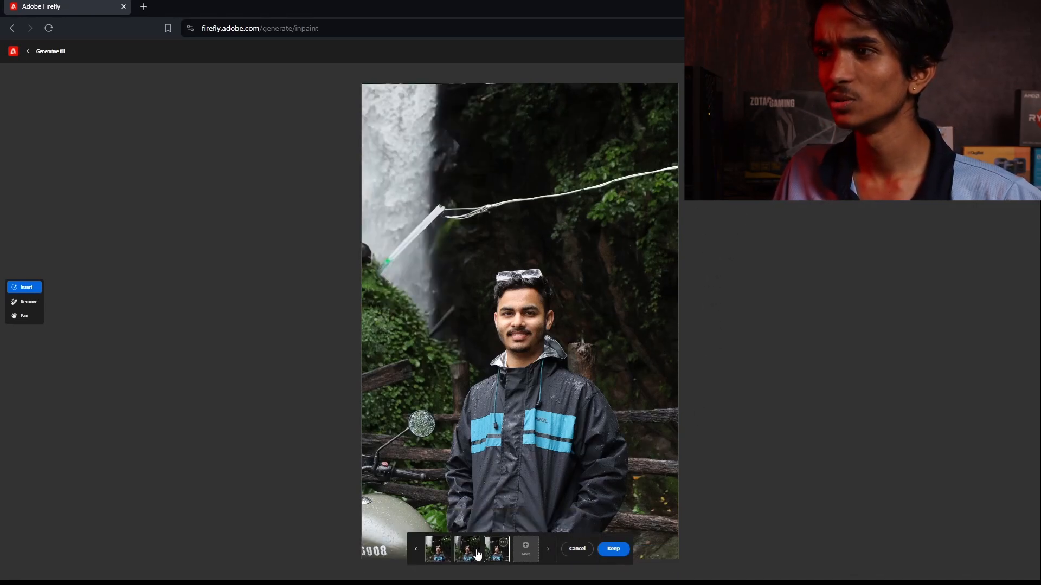
left_click(428, 556)
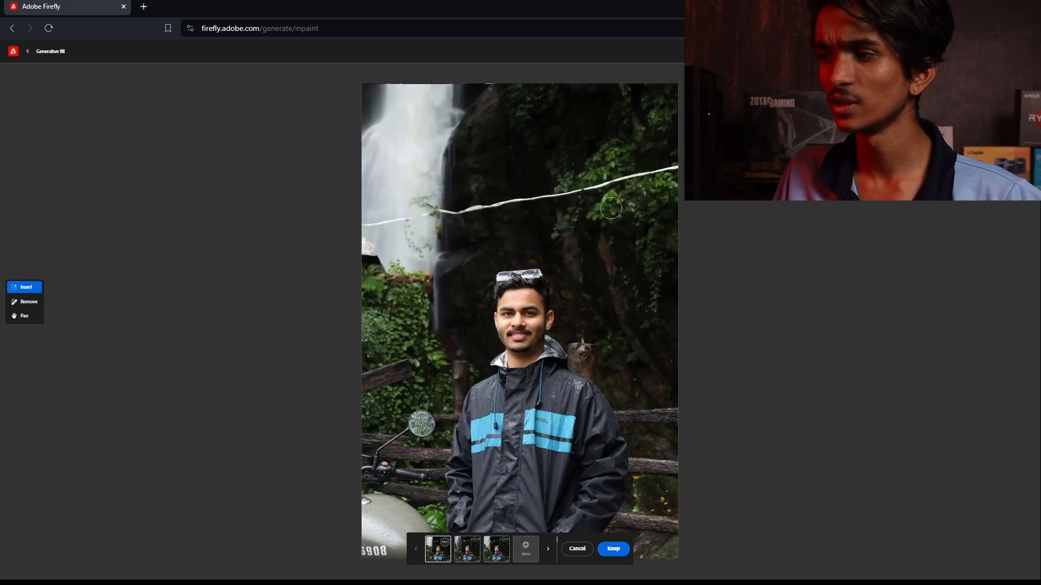
left_click(614, 548)
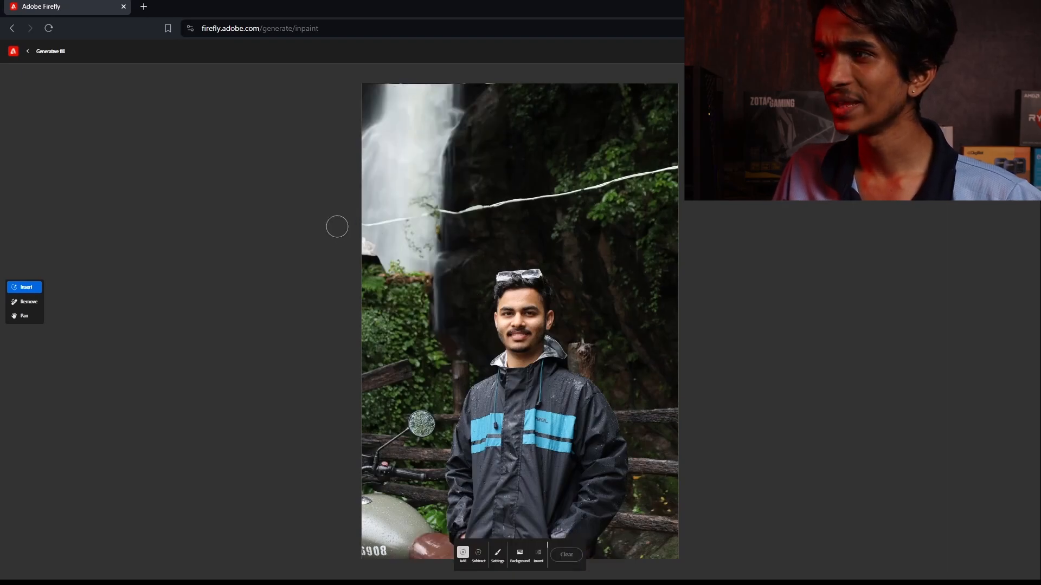
Fill over the white cable crossing the photo, then brush out the foliage beside the waterfall and keep the first variation with bright green leaves.
mouse_move(681, 168)
left_mouse_down()
mouse_move(521, 207)
mouse_move(347, 230)
left_mouse_up()
left_click(658, 558)
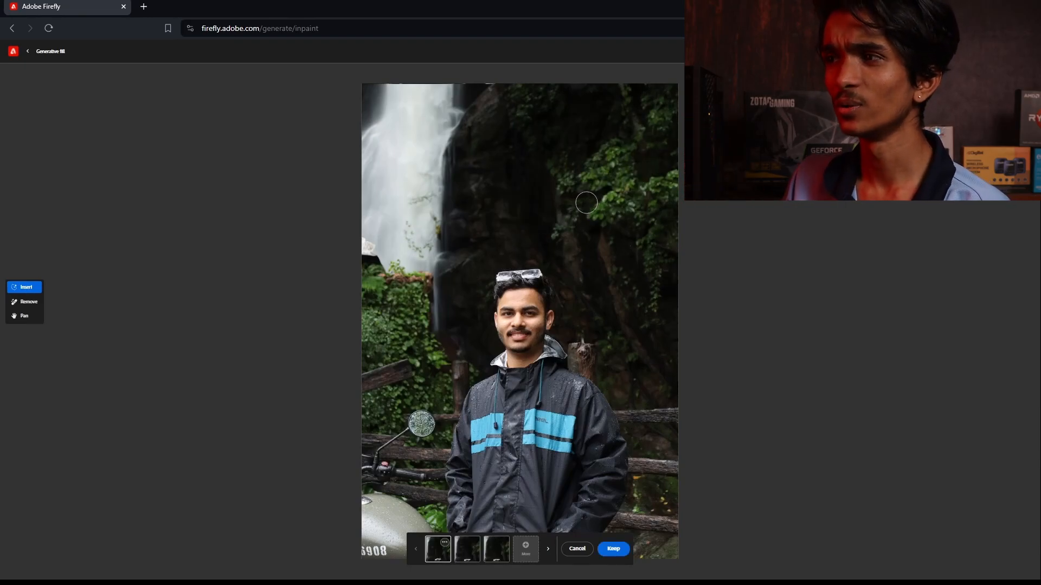
mouse_move(608, 225)
left_mouse_down()
mouse_move(625, 166)
mouse_move(609, 177)
mouse_move(580, 238)
mouse_move(574, 199)
mouse_move(627, 175)
mouse_move(619, 203)
mouse_move(620, 171)
mouse_move(578, 137)
mouse_move(530, 144)
mouse_move(497, 109)
mouse_move(626, 98)
mouse_move(575, 91)
left_mouse_up()
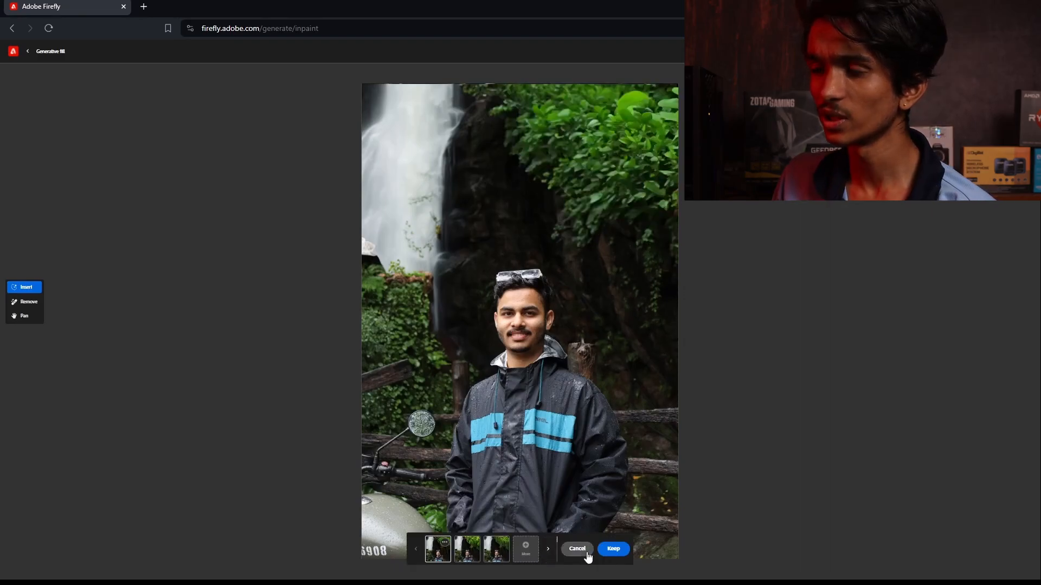
left_click(614, 550)
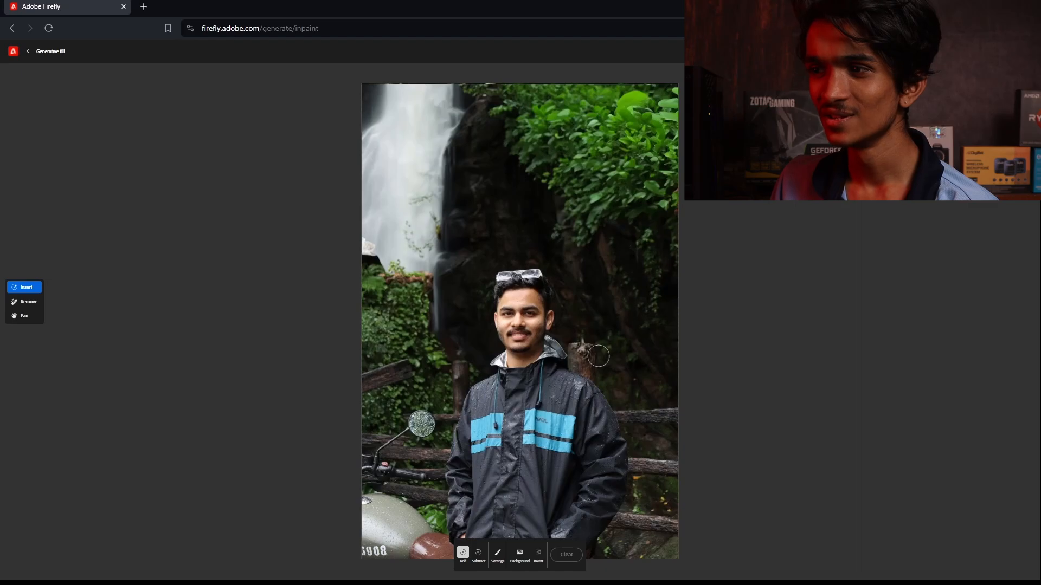
Brush out and fill the broken log in the foliage below the waterfall and the wooden stump behind the man's shoulder.
mouse_move(404, 367)
left_mouse_down()
mouse_move(426, 373)
mouse_move(356, 374)
mouse_move(369, 374)
left_mouse_up()
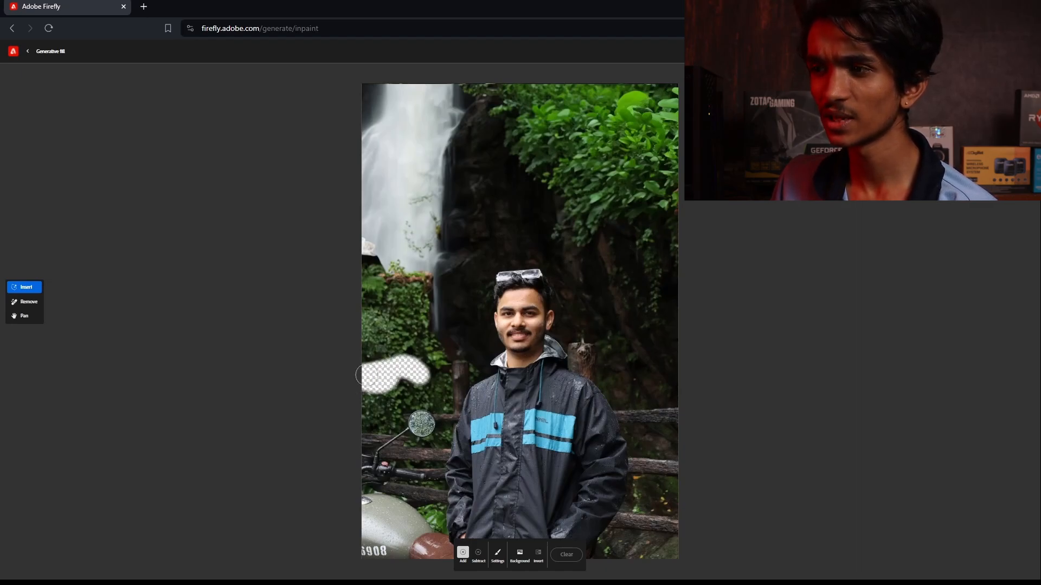
left_click(662, 555)
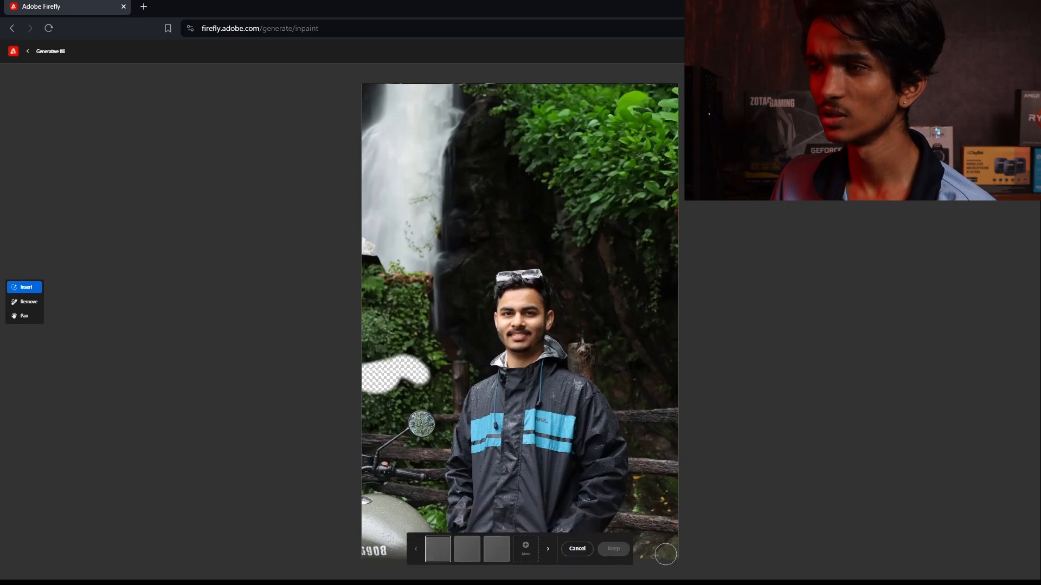
left_click_drag(579, 343, 587, 364)
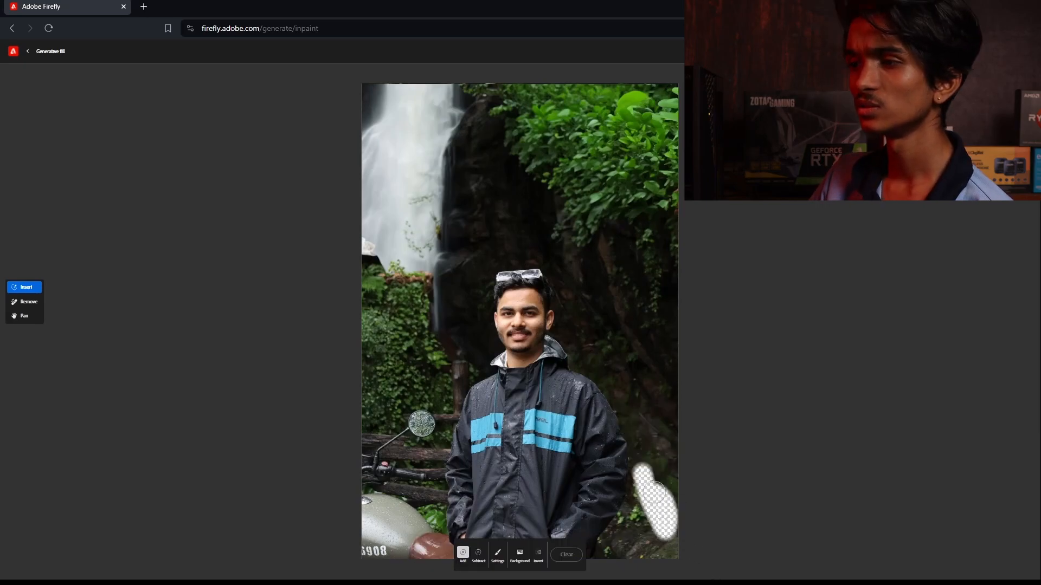
Brush out the ground at the photo's lower corner beside the jacket, compare the generated water variations and keep the third one.
mouse_move(642, 520)
left_mouse_down()
mouse_move(612, 529)
mouse_move(637, 508)
mouse_move(603, 551)
mouse_move(640, 519)
mouse_move(650, 569)
mouse_move(628, 543)
mouse_move(656, 550)
left_mouse_up()
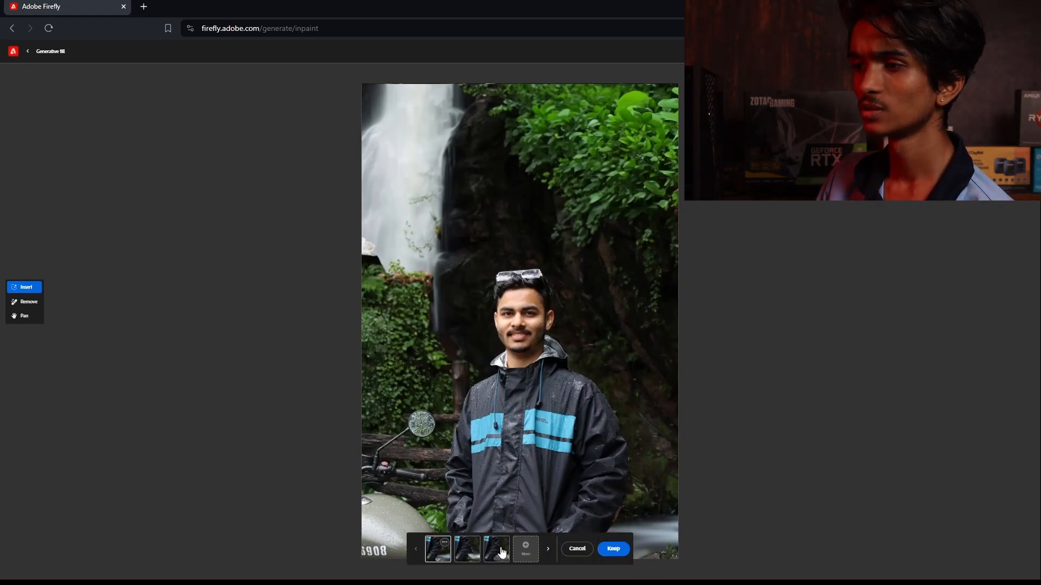
left_click(496, 549)
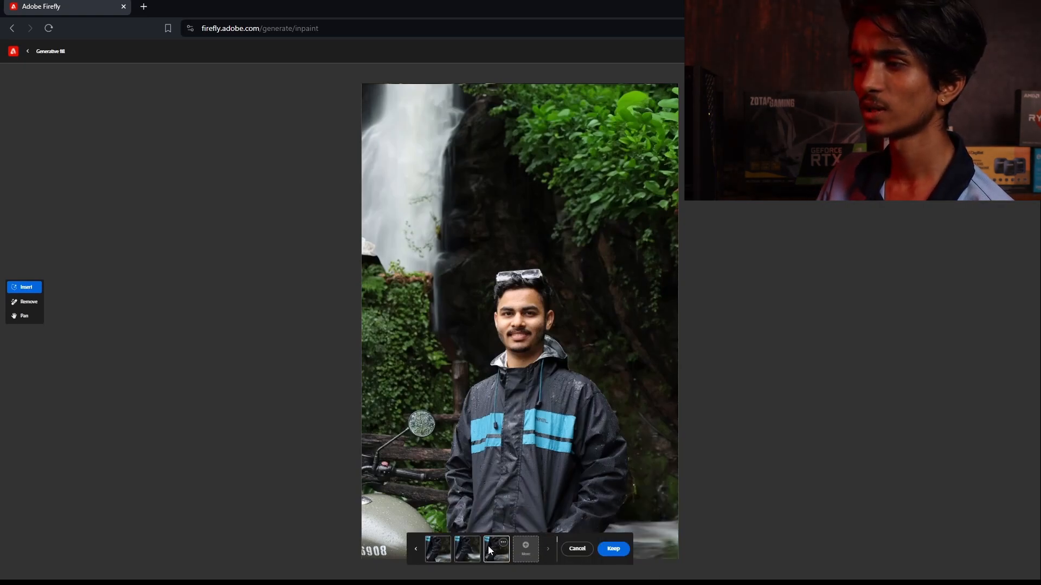
left_click(476, 549)
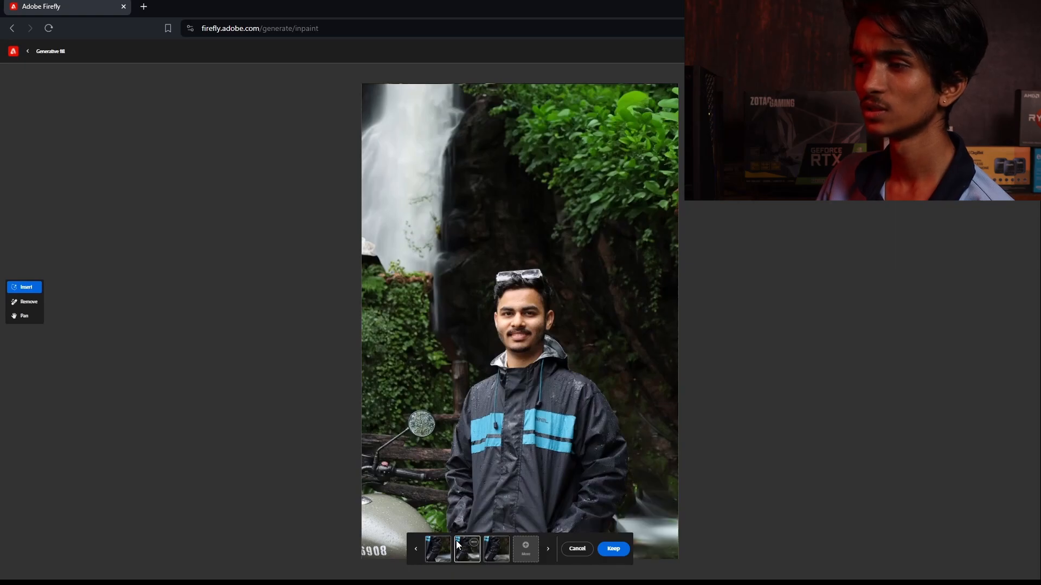
left_click(447, 556)
left_click(503, 552)
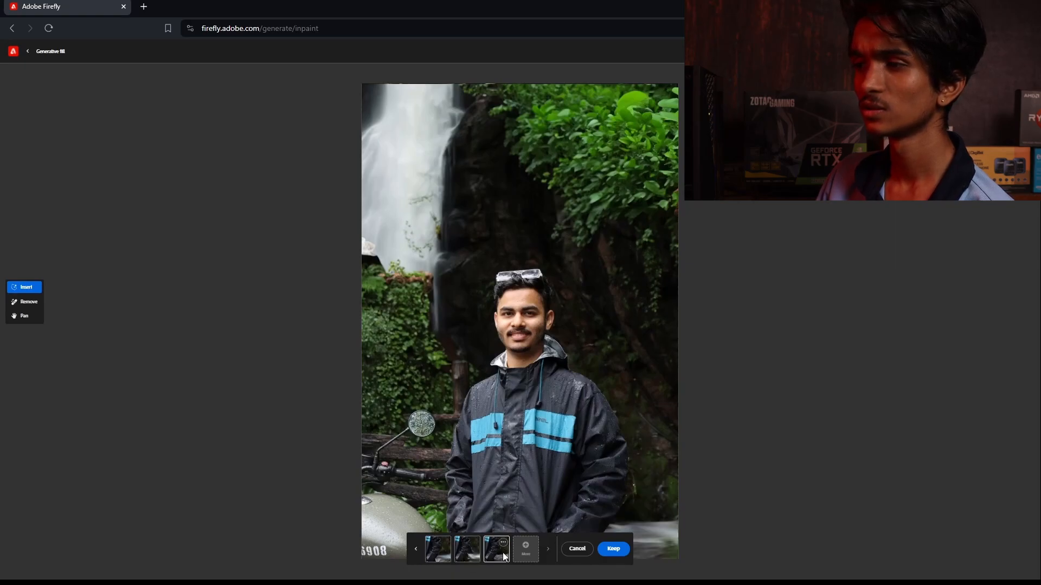
left_click(613, 549)
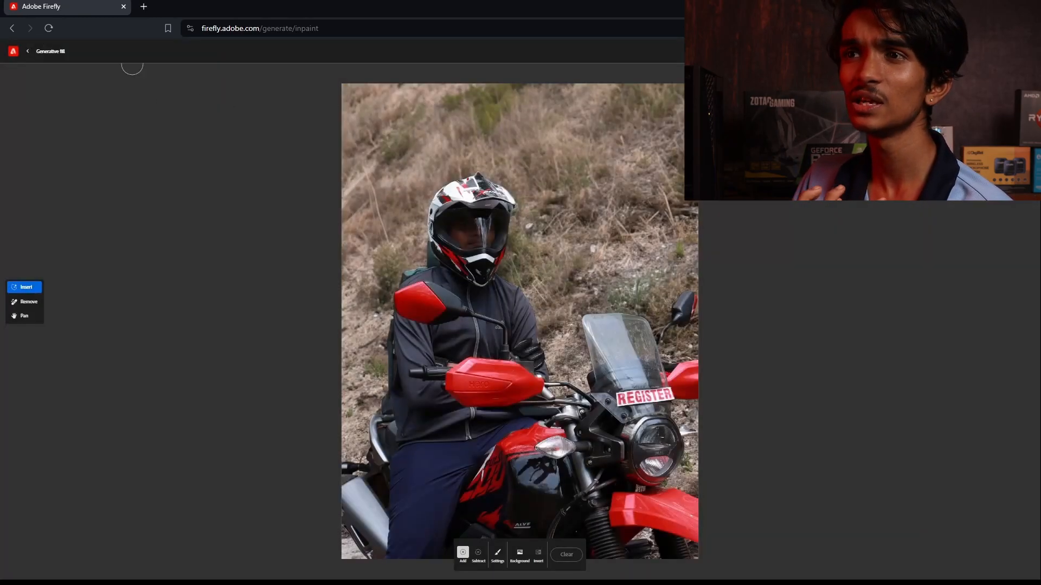
Leave the motorcycle rider photo, open Text to image and generate images from the prompt "bird sitting in a tree".
left_click(26, 52)
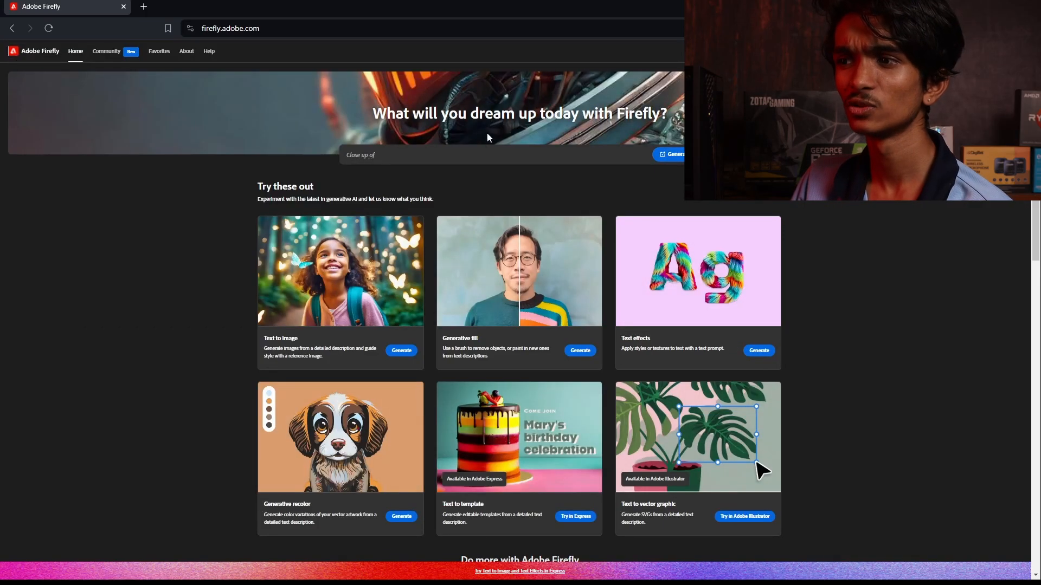
left_click(402, 351)
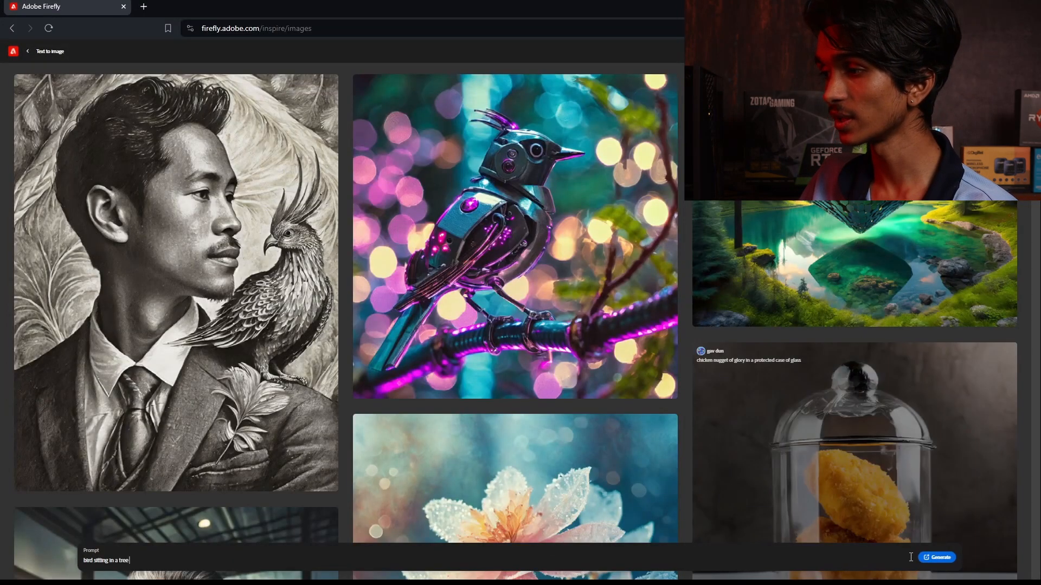
left_click(937, 558)
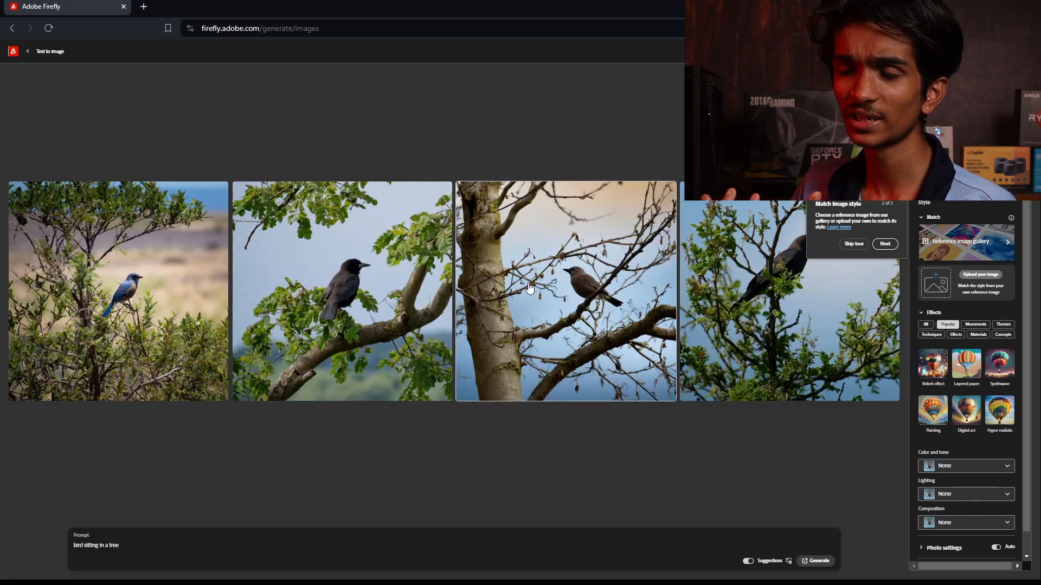
Enlarge and compare the four generated bird images.
left_click(154, 307)
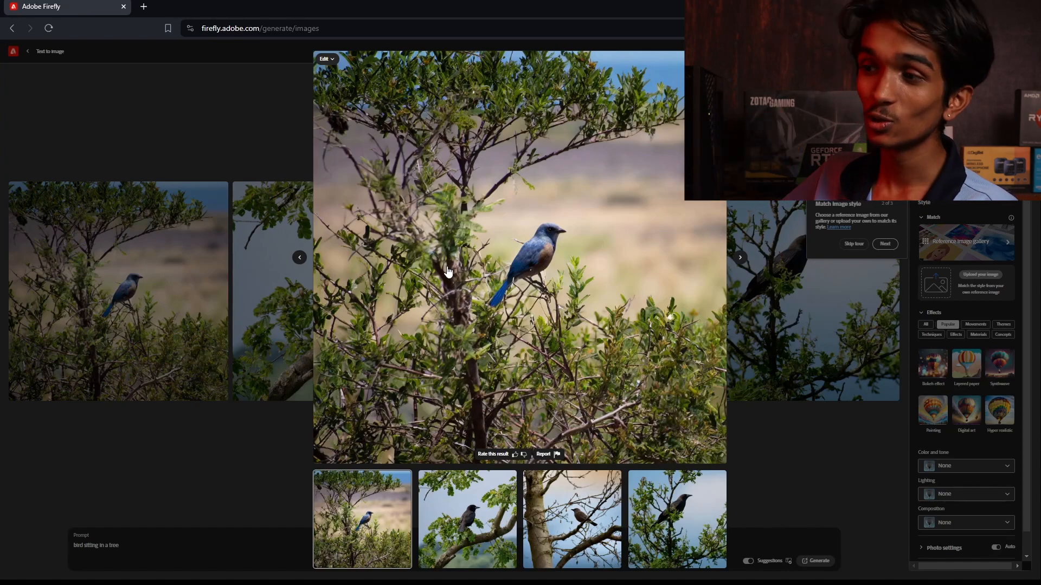
left_click(471, 503)
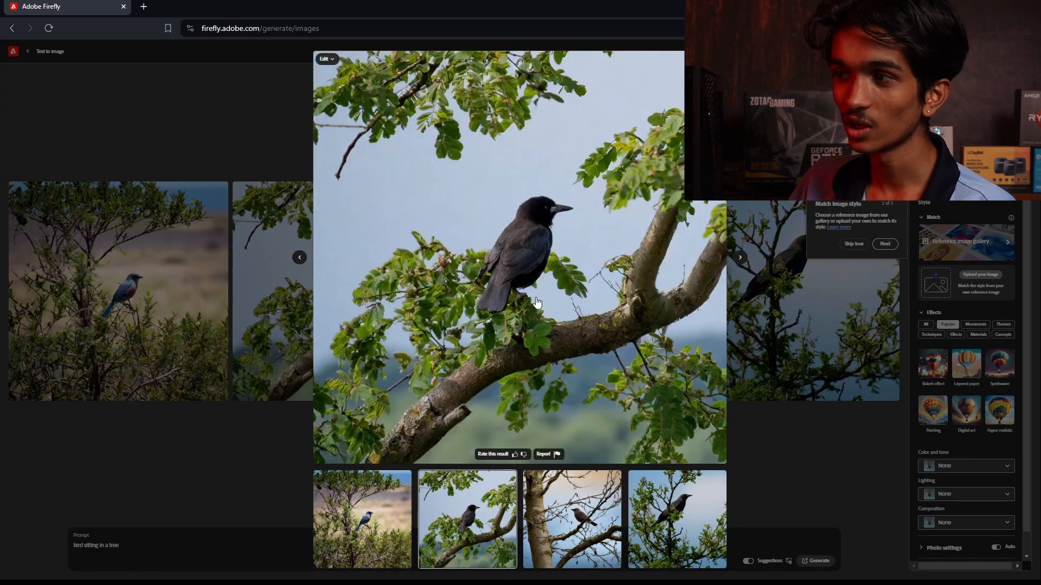
left_click(400, 511)
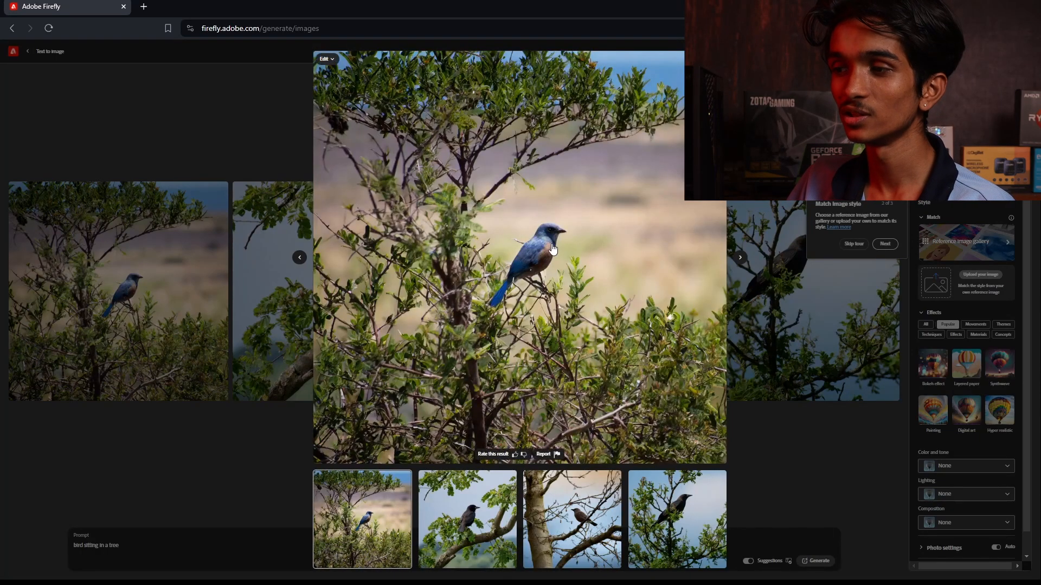
left_click(455, 534)
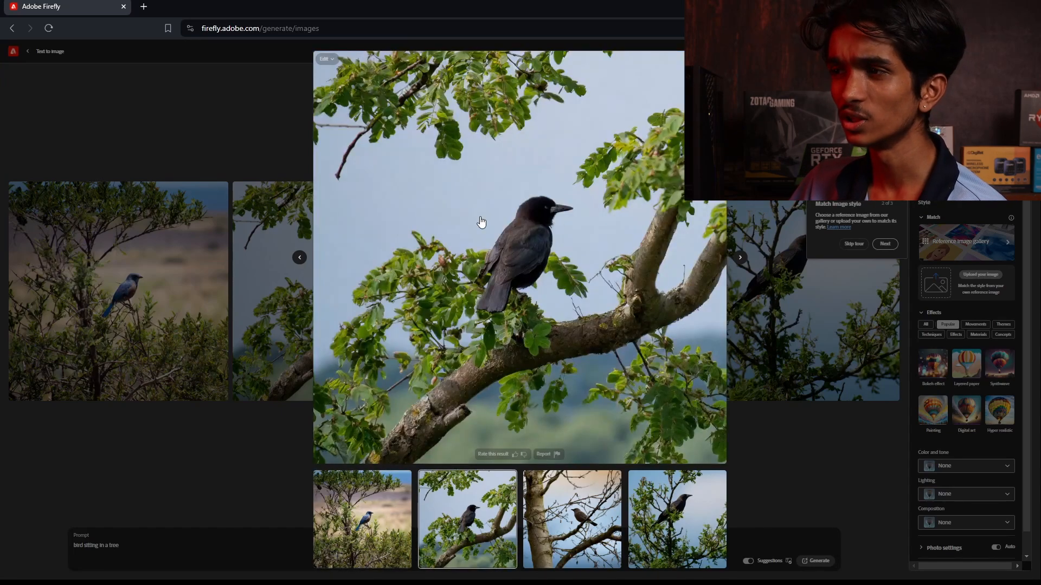
left_click(387, 518)
left_click(561, 521)
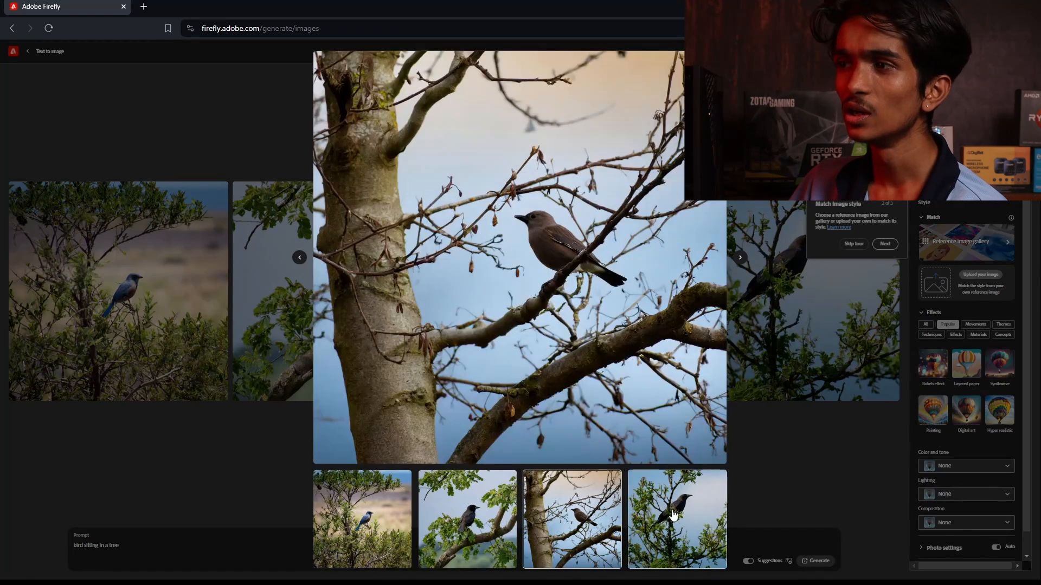
left_click(658, 517)
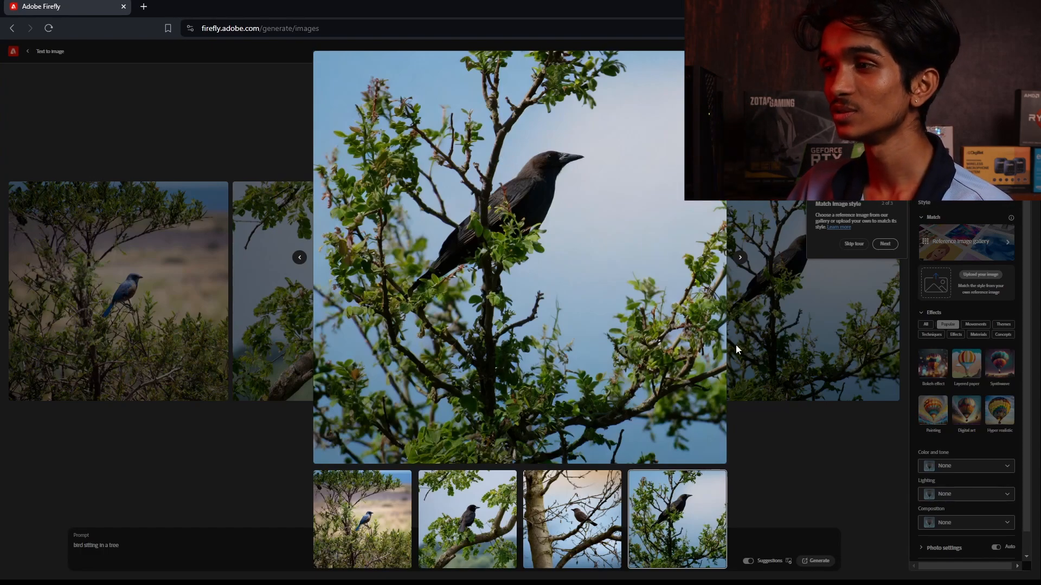
View the edit options for the fourth bird image, close its preview and finish the settings tour.
left_click(326, 58)
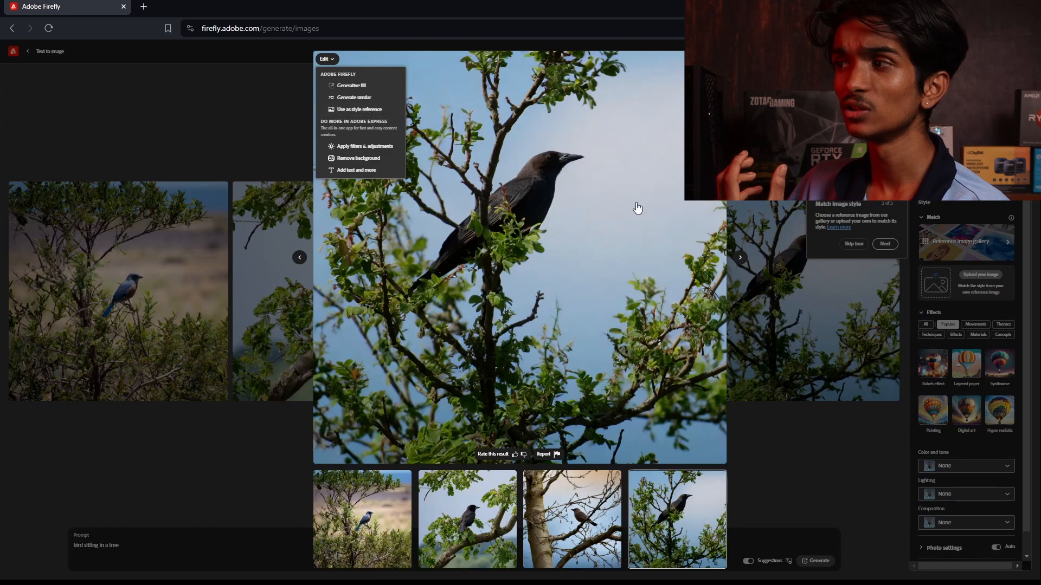
left_click(870, 232)
left_click(881, 245)
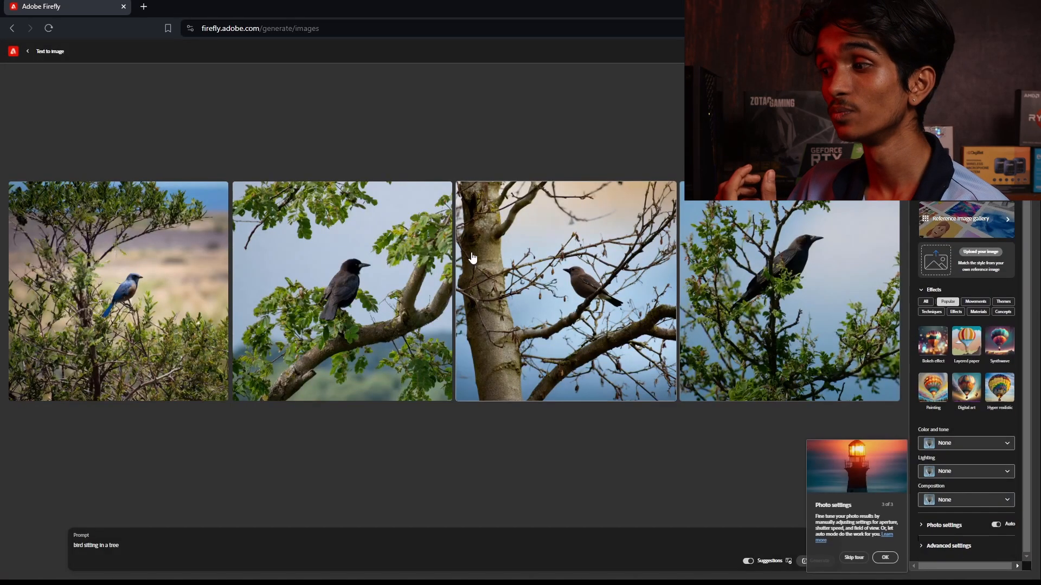
left_click(885, 558)
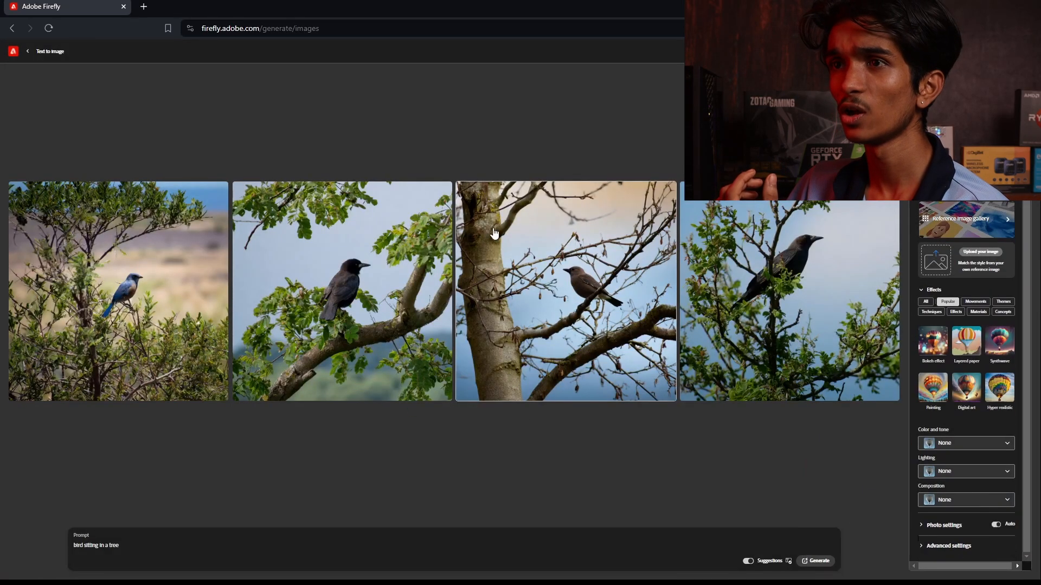
Enlarge the first bird image with the blue bird and export it, accepting the Content Credentials notice.
left_click(204, 238)
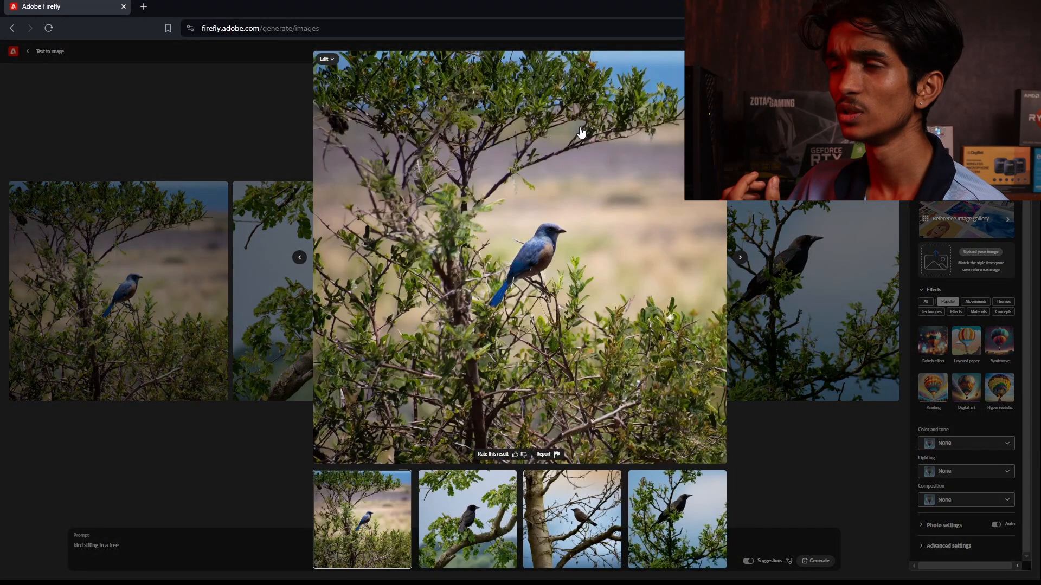
left_click(704, 60)
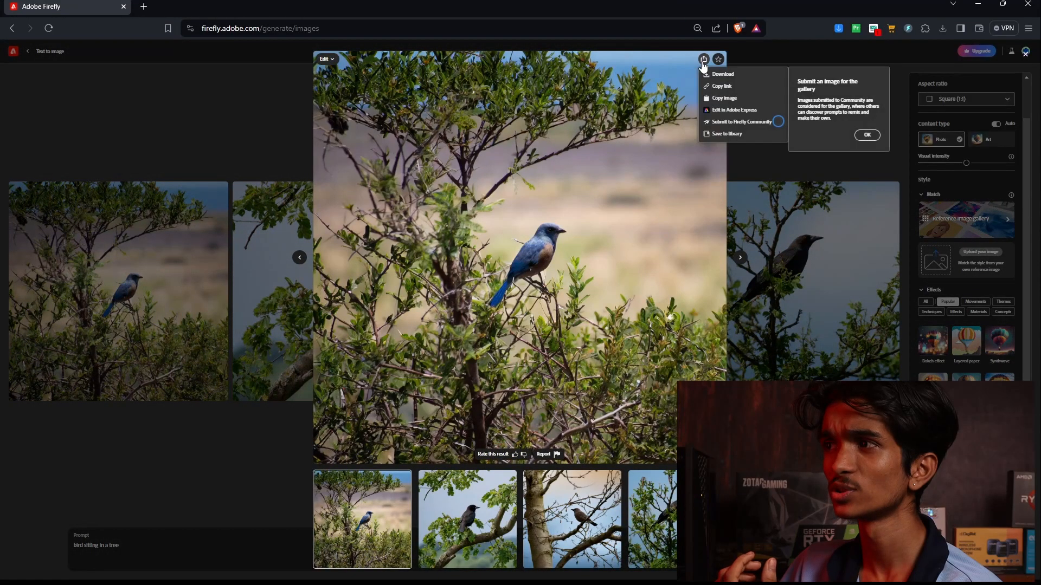
left_click(704, 61)
left_click(703, 58)
left_click(716, 87)
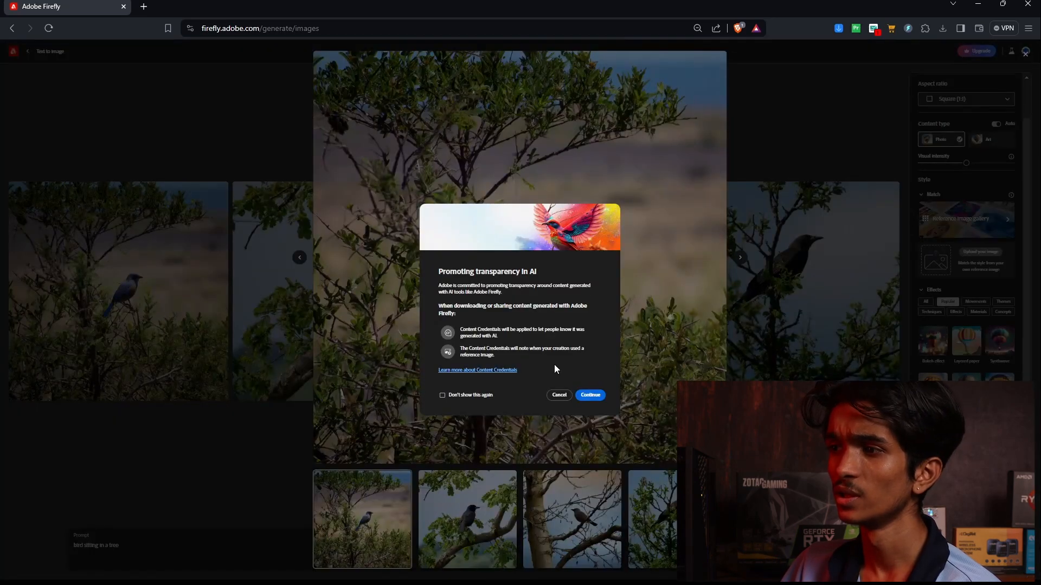
left_click(590, 395)
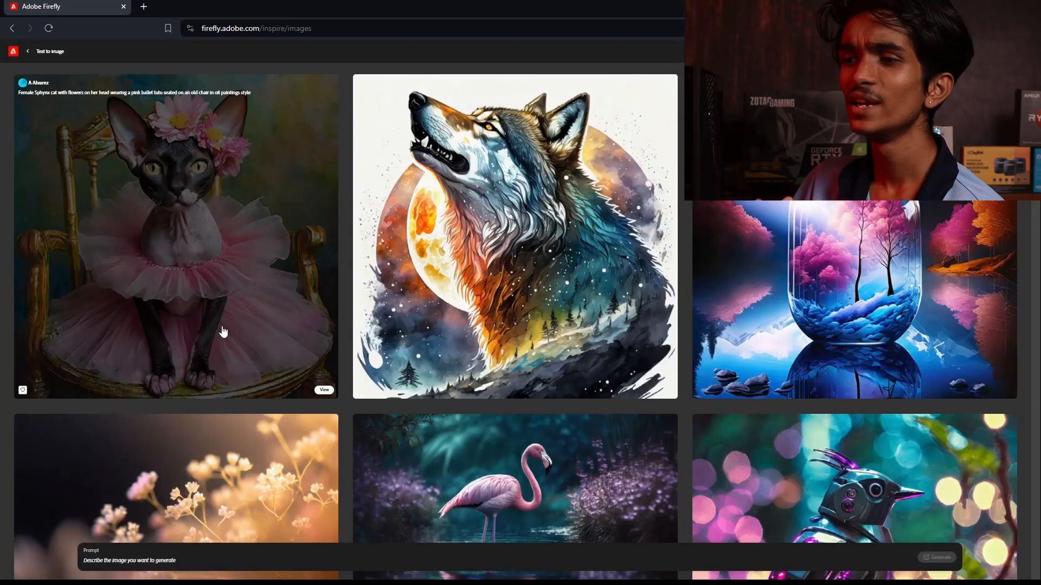
Generate images from the prompt "burger eatng panda" and enlarge the first result.
left_click(228, 558)
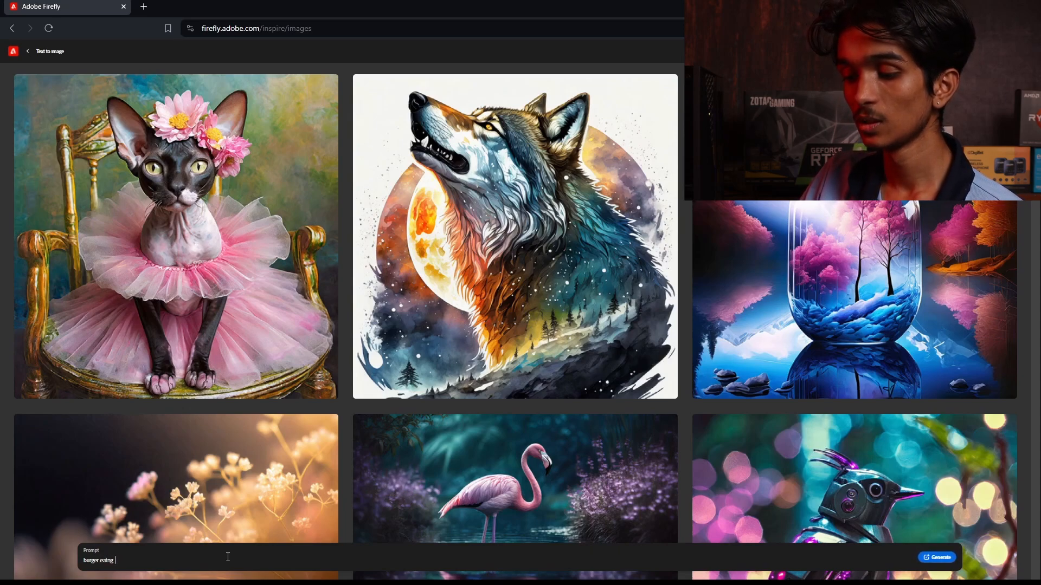
key("Return")
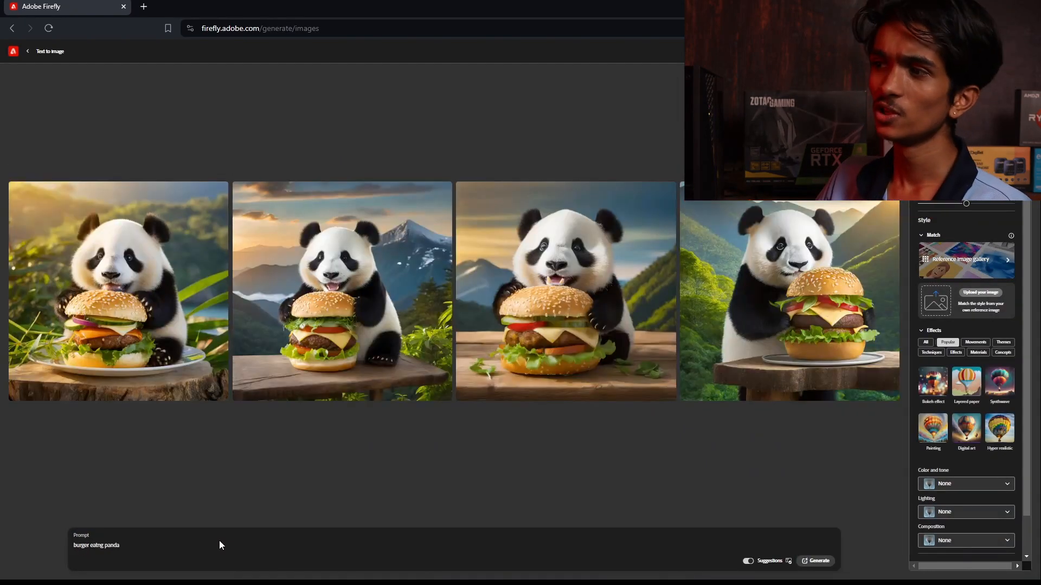
left_click(69, 307)
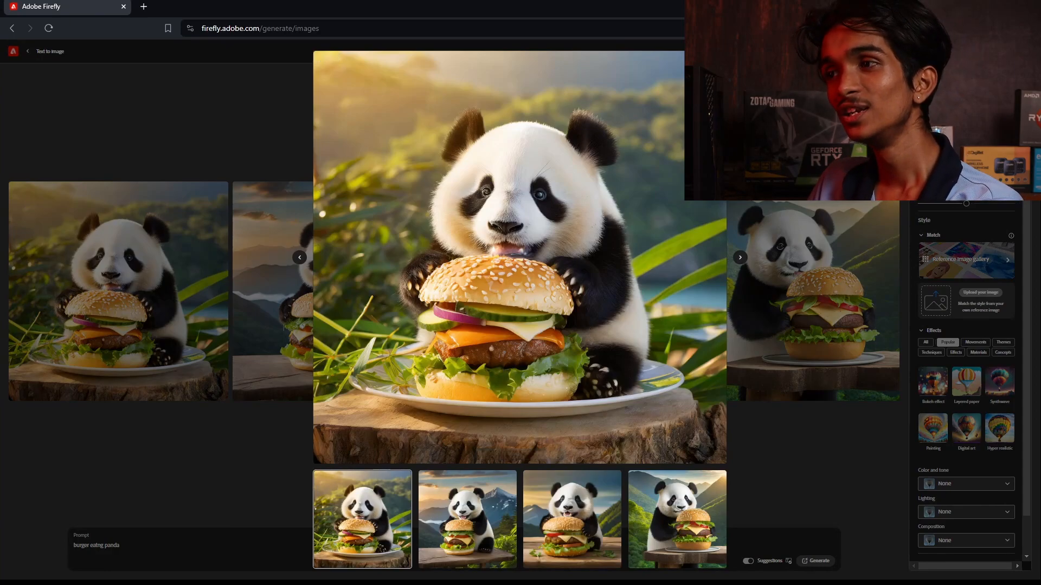
Compare the four panda images in the enlarged preview, ending on the third with the burger on a wooden table.
left_click(434, 534)
left_click(553, 533)
left_click(672, 534)
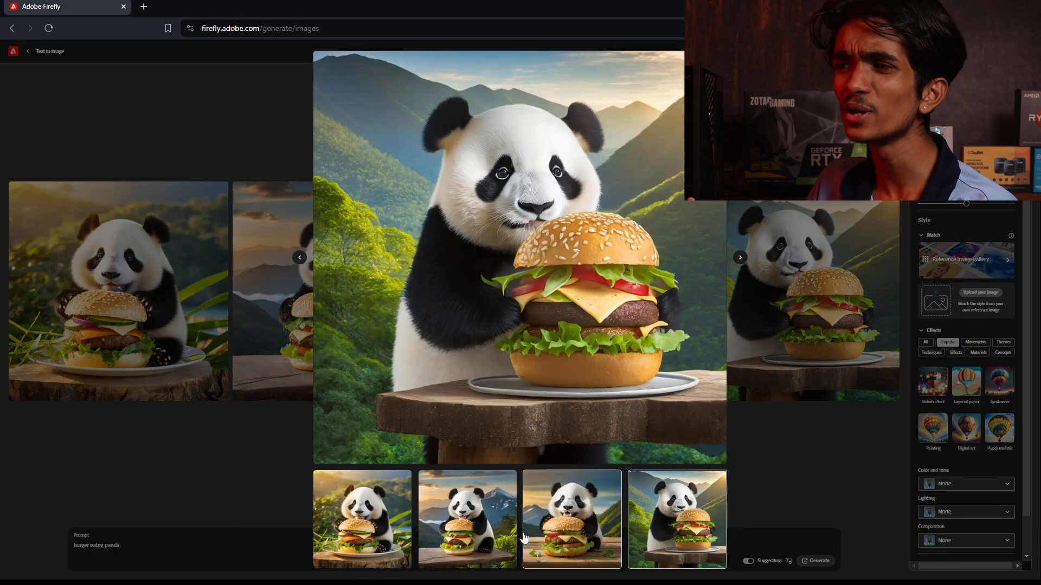
left_click(518, 493)
left_click(276, 279)
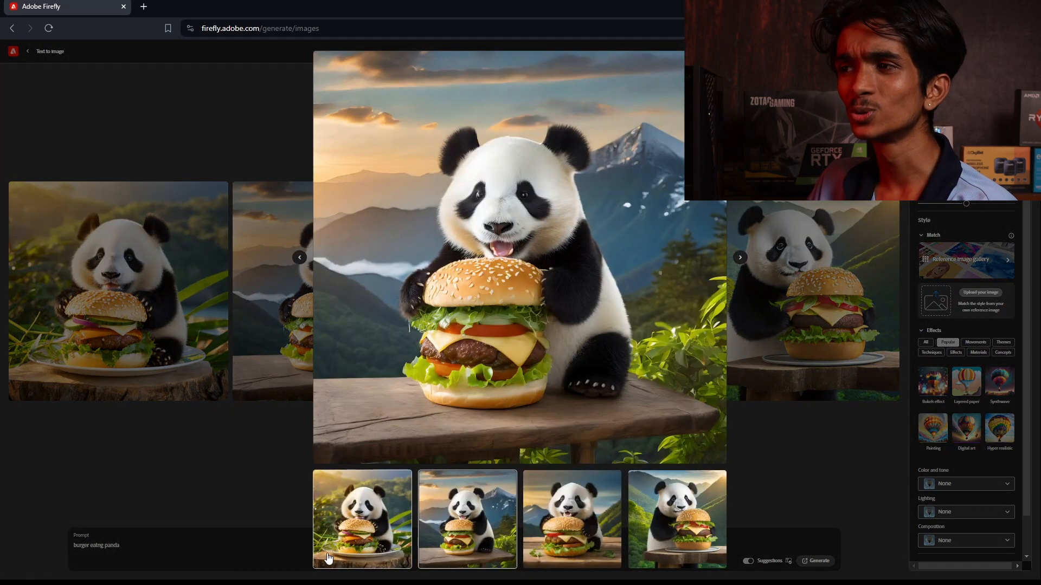
left_click(359, 523)
left_click(423, 527)
left_click(536, 521)
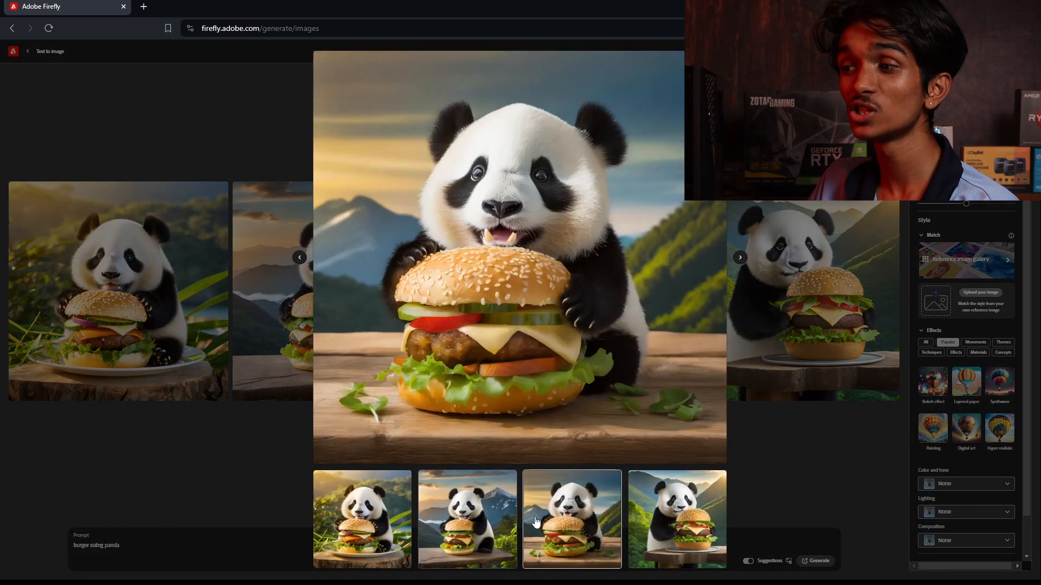
left_click(647, 511)
left_click(560, 521)
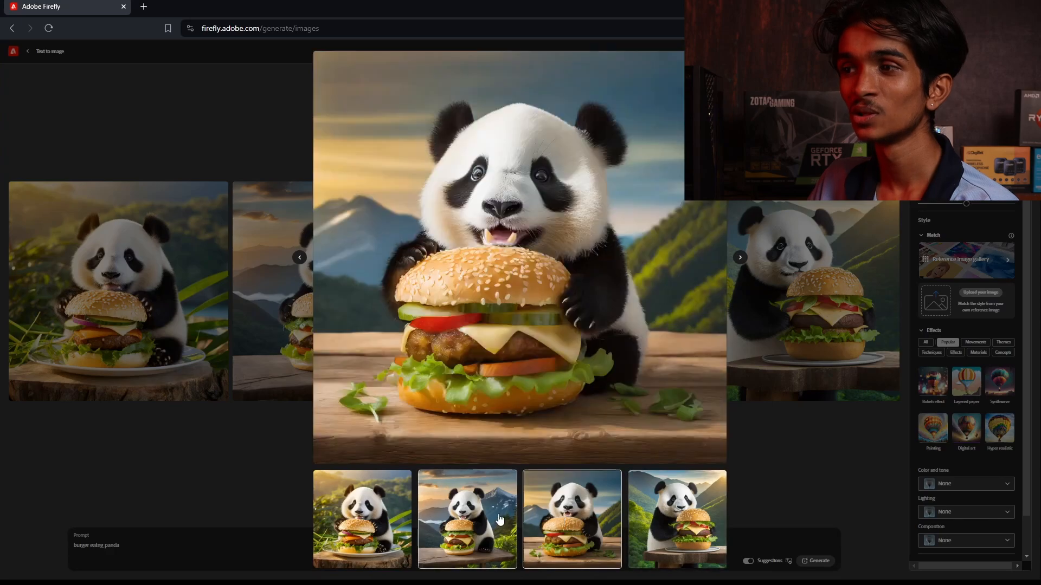
left_click(362, 519)
left_click(467, 520)
left_click(572, 519)
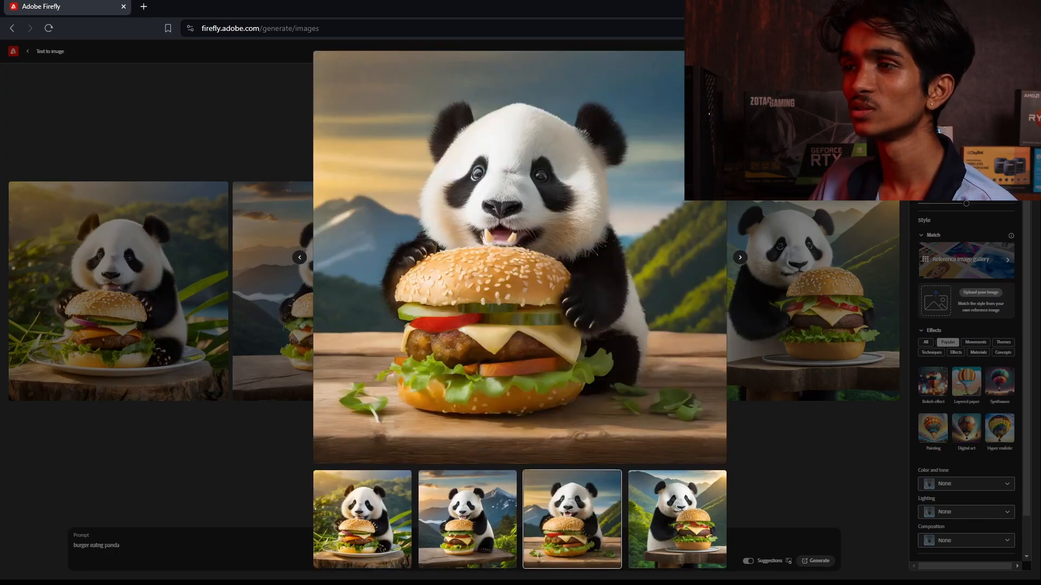
Export the third panda image with Content Credentials, then close its preview and return to the Text to image gallery.
left_click(740, 63)
left_click(592, 395)
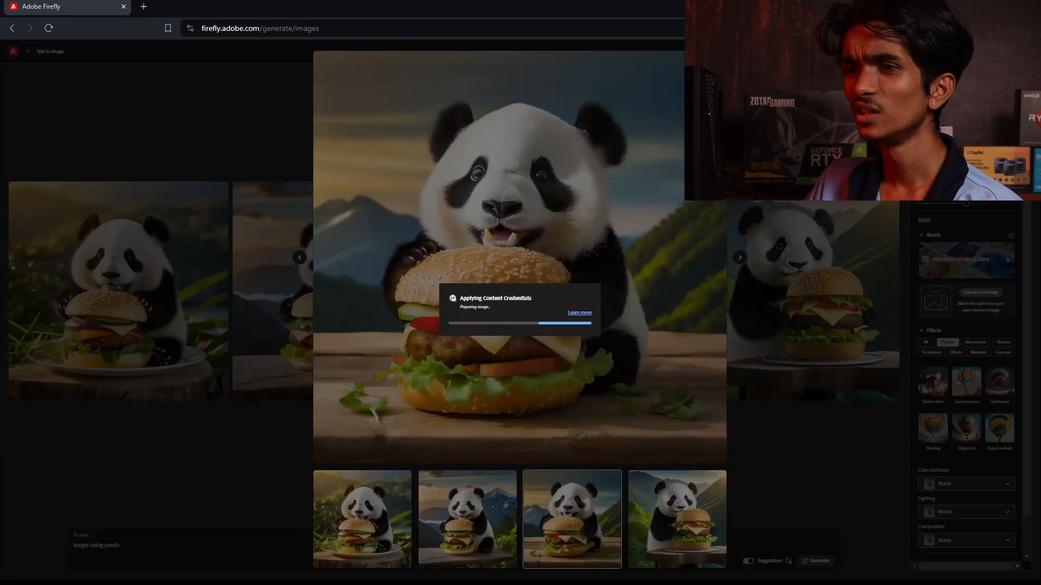
key("Escape")
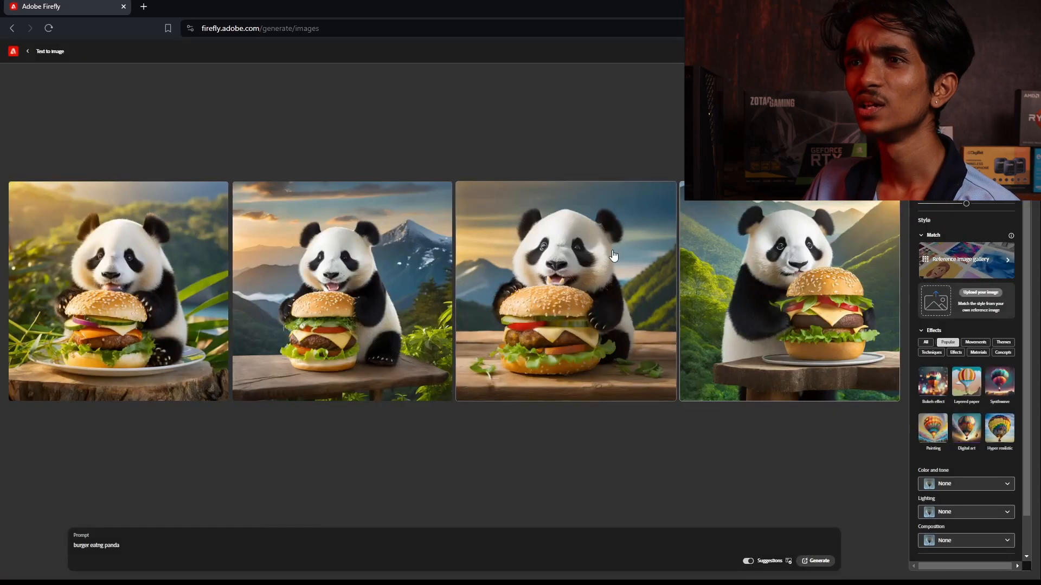
key("alt+Left")
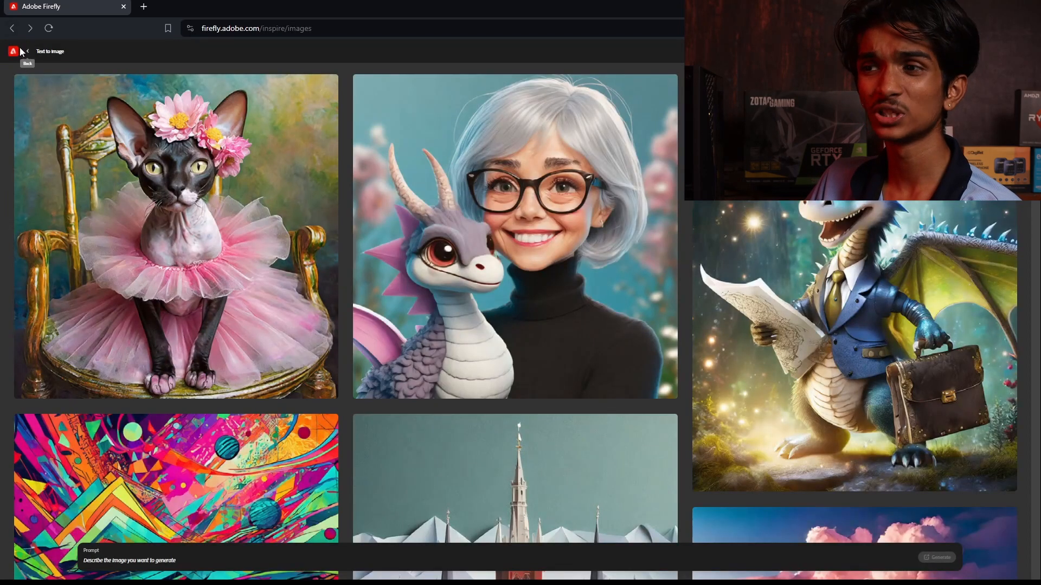
Return from the Text to image gallery to the home page and look over the available generative tools.
left_click(16, 54)
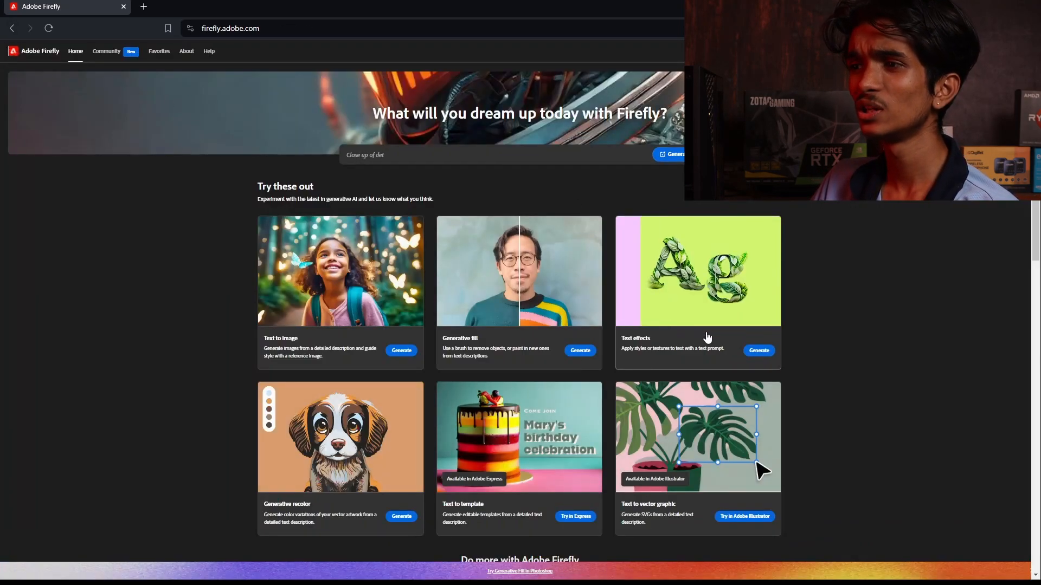
scroll(435, 373, "down", 1)
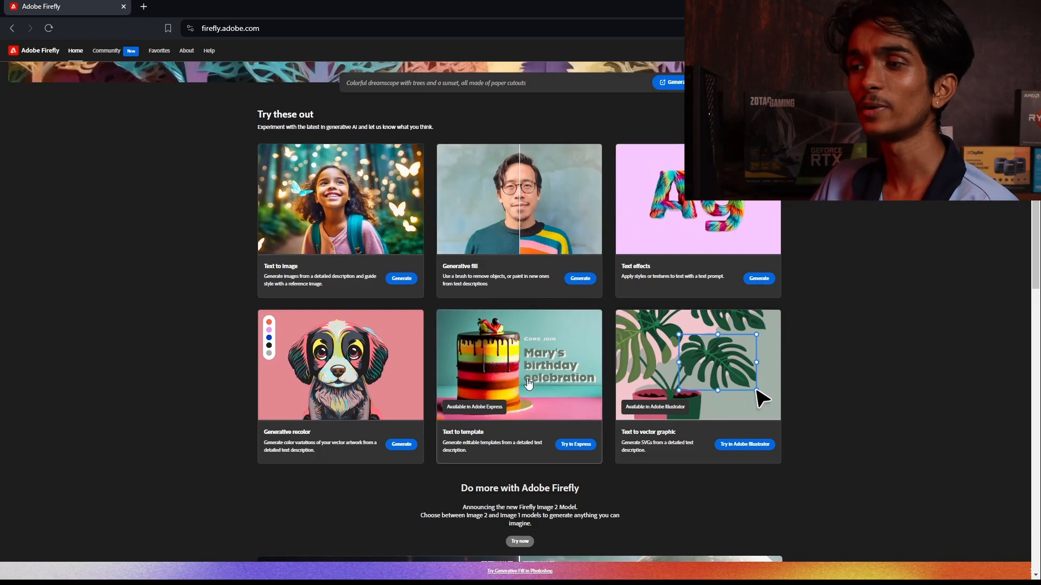
scroll(555, 390, "down", 5)
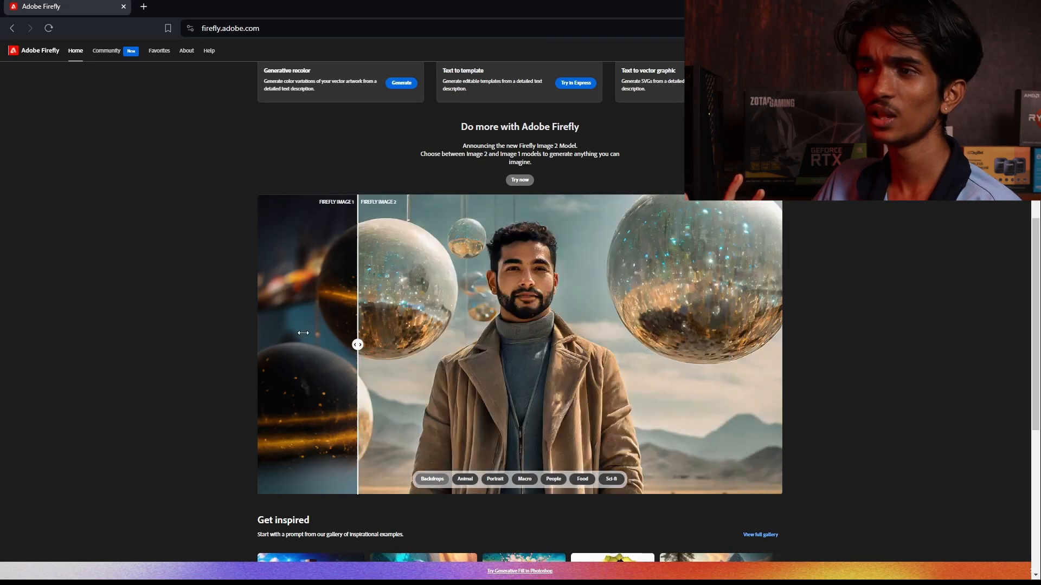
View the Animal example in the Firefly Image 1 and Image 2 comparison, and examine the In exploration features.
scroll(53, 354, "down", 3)
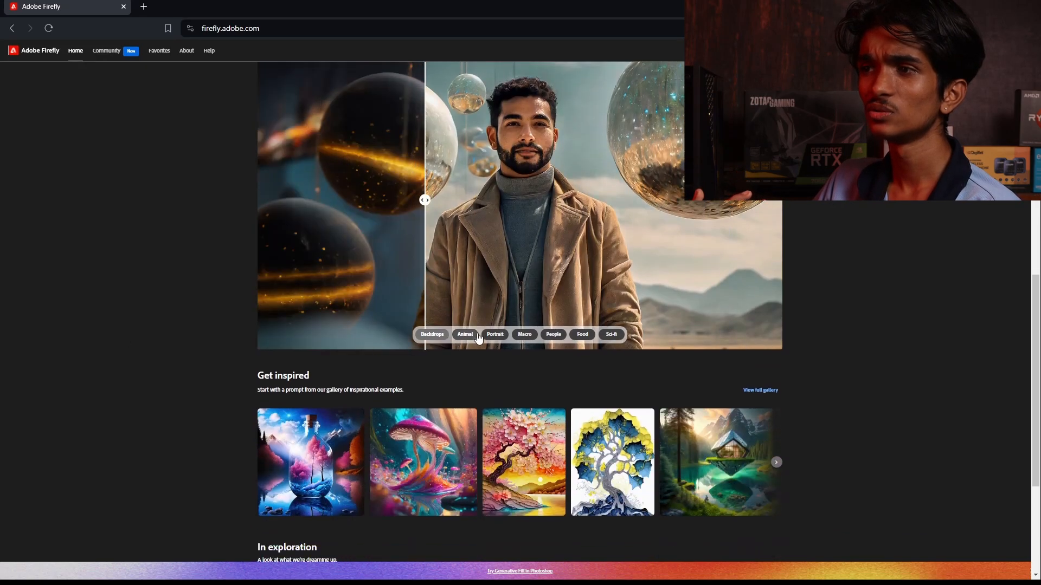
scroll(473, 342, "up", 5)
scroll(496, 404, "down", 4)
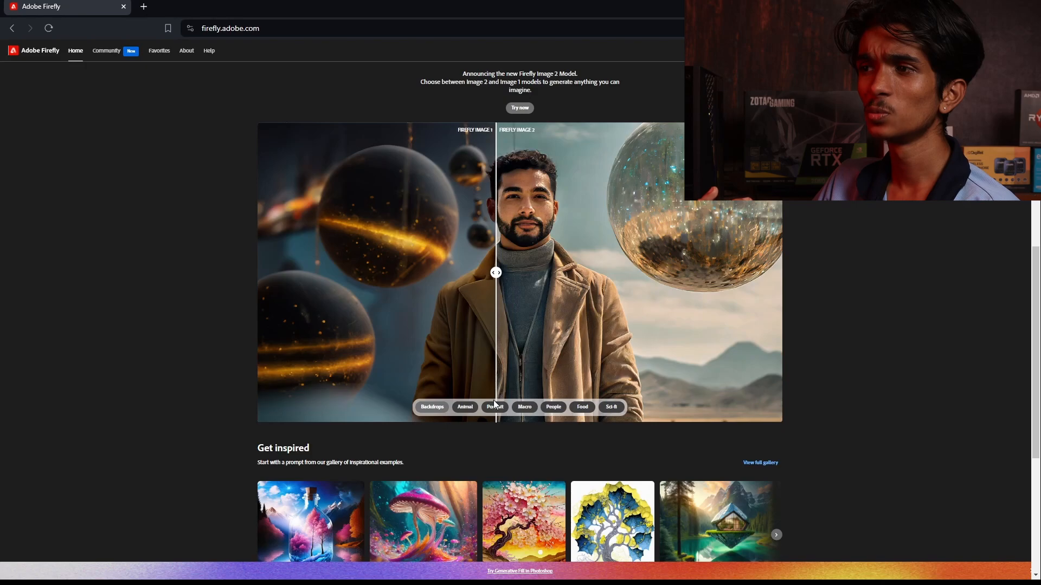
left_click(470, 411)
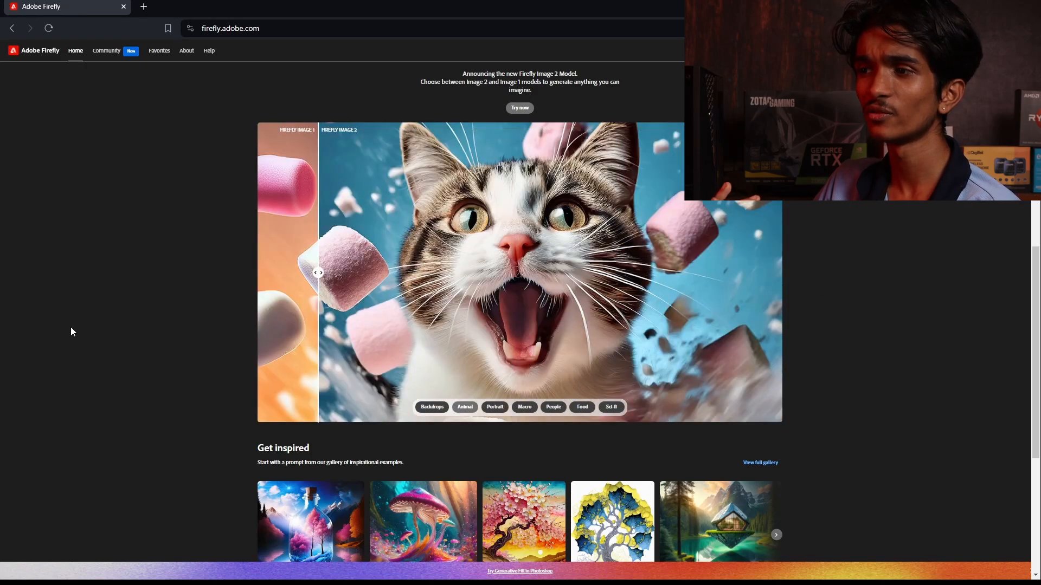
scroll(65, 333, "down", 5)
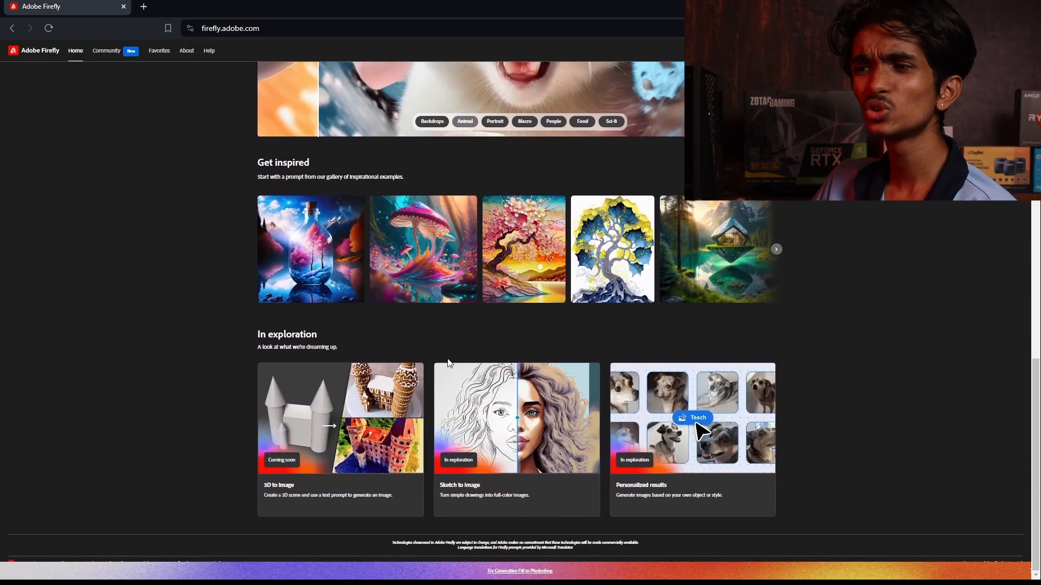